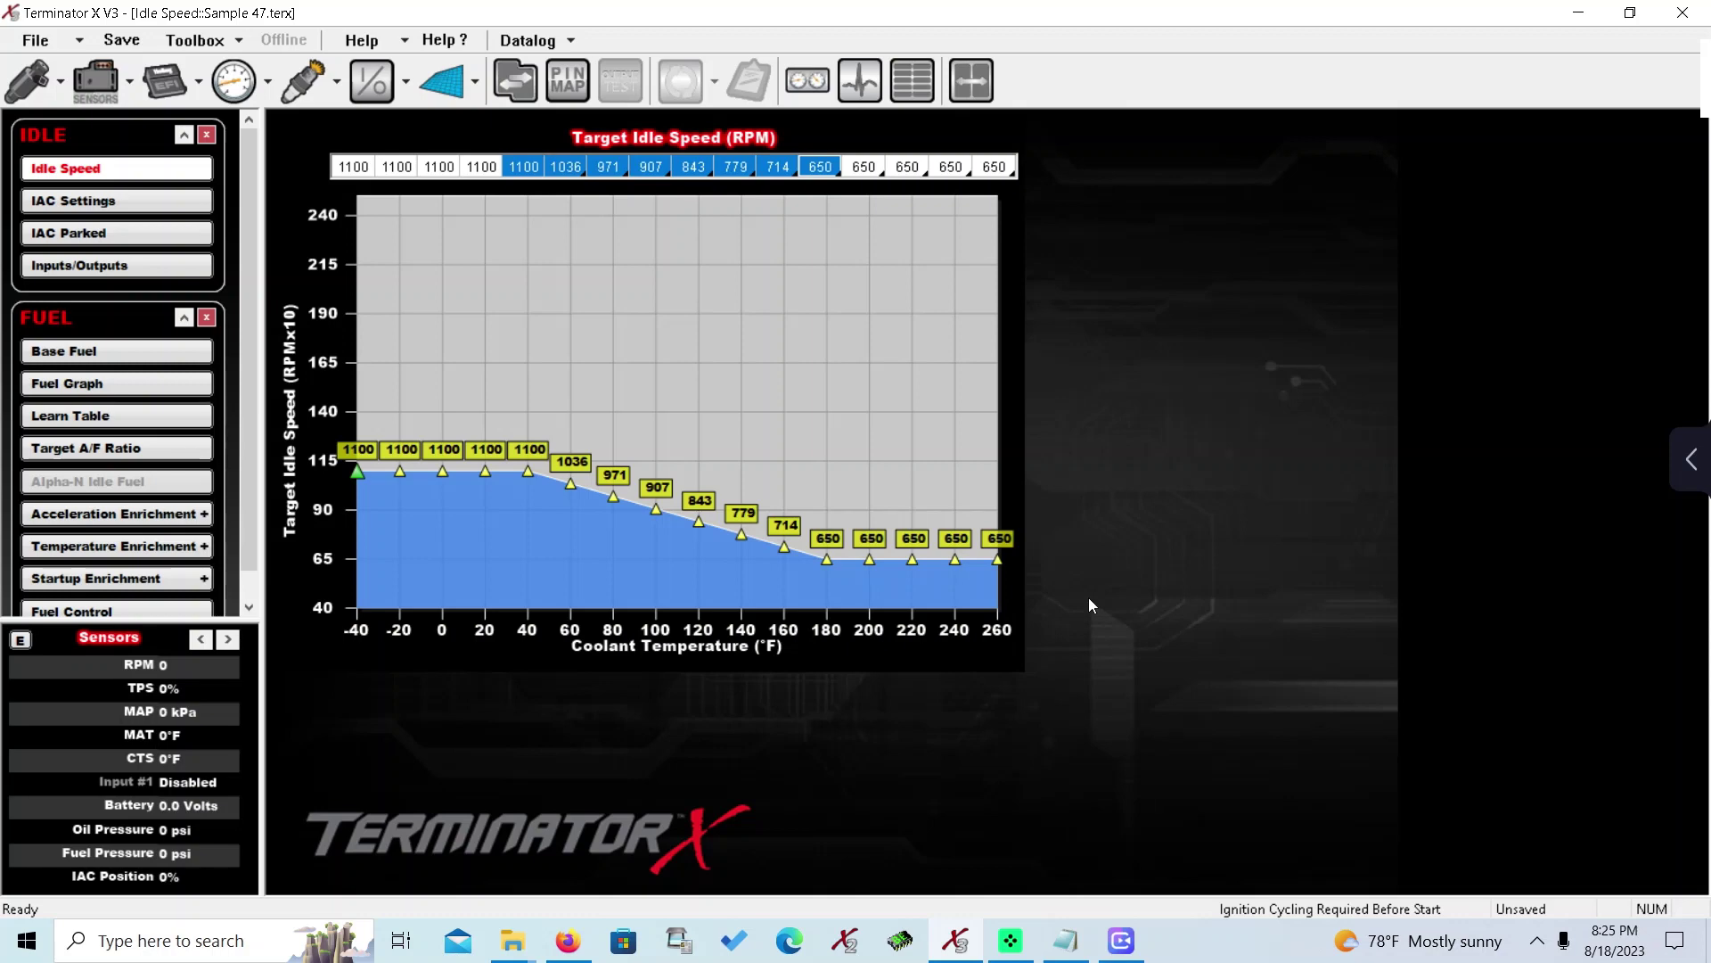
Step: Set the 180–260°F target idle cells to 900 RPM
{"action": "left_click", "coordinate": [926, 178]}
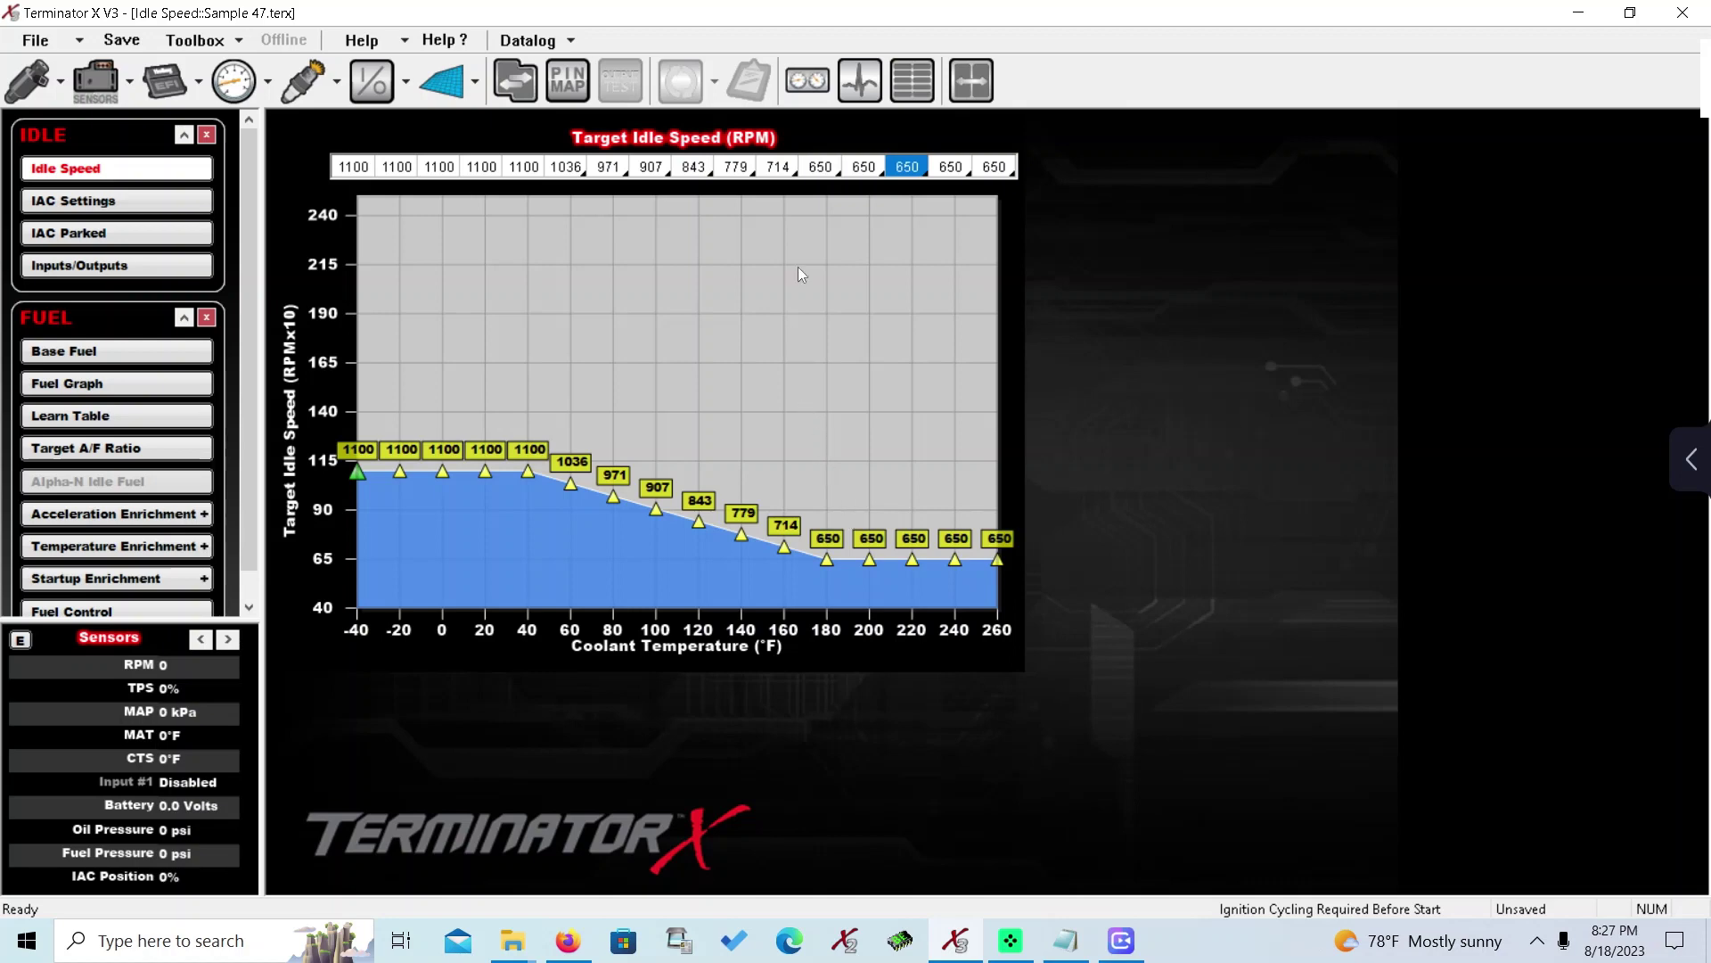
{"action": "left_click_drag", "start_coordinate": [811, 172], "coordinate": [992, 175]}
{"action": "type", "text": "65"}
{"action": "key", "text": "BackSpace"}
{"action": "key", "text": "BackSpace"}
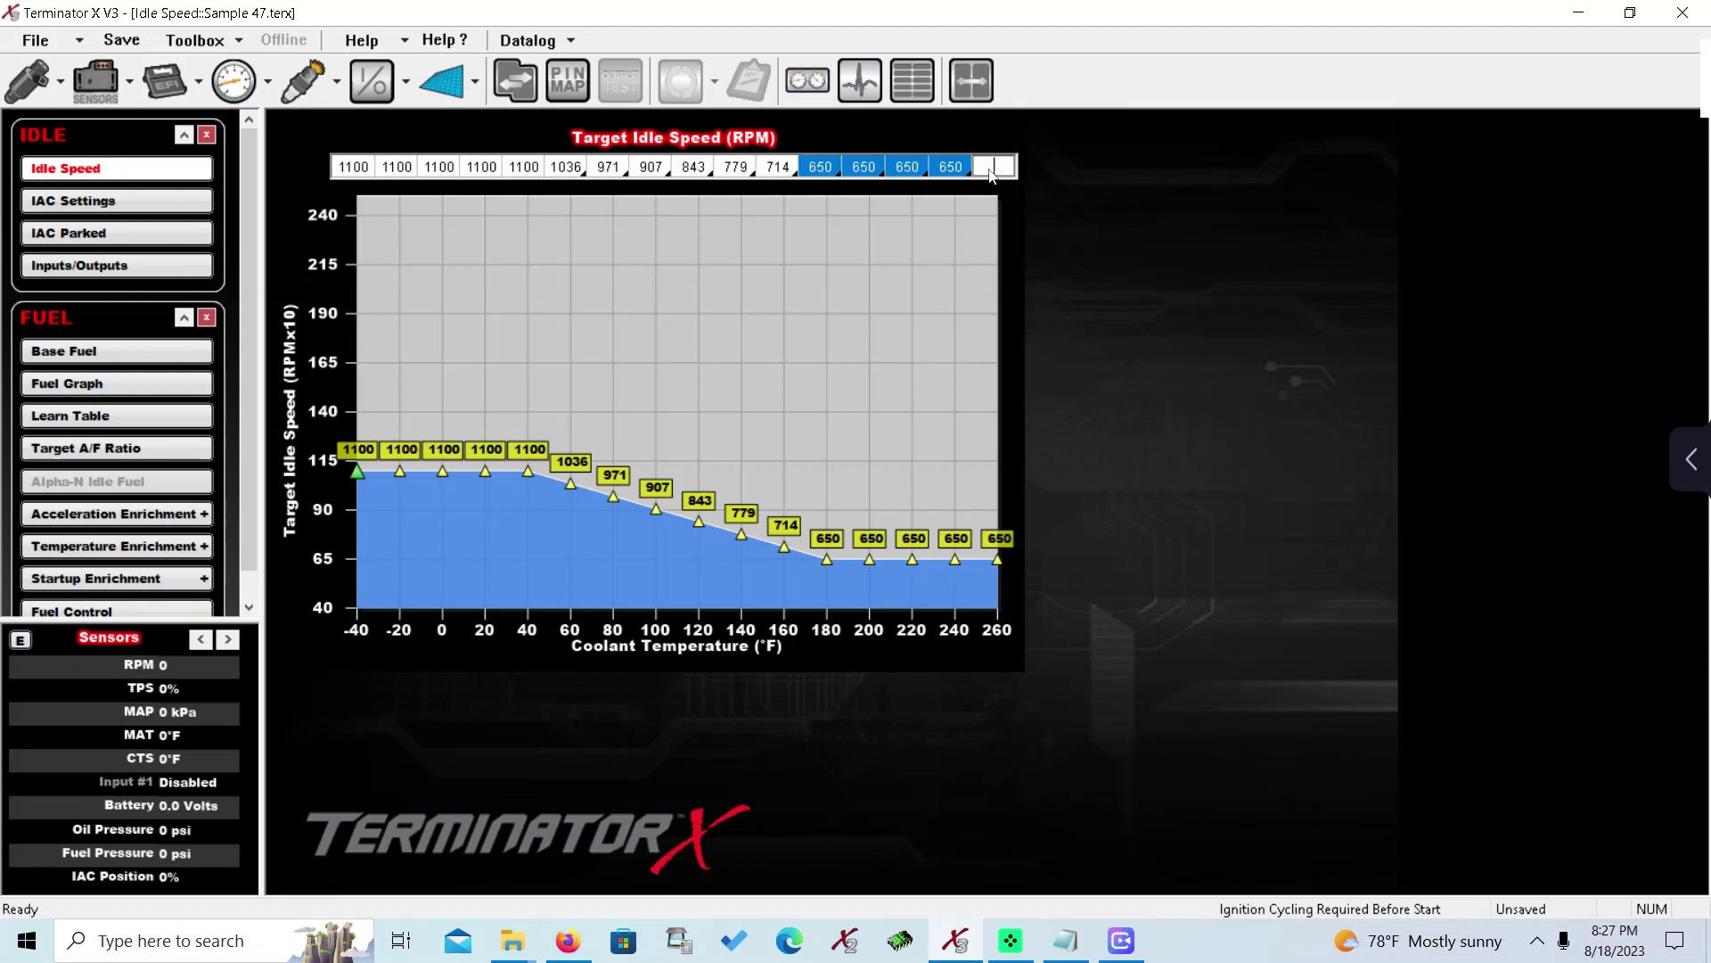
{"action": "type", "text": "900"}
{"action": "key", "text": "Return"}
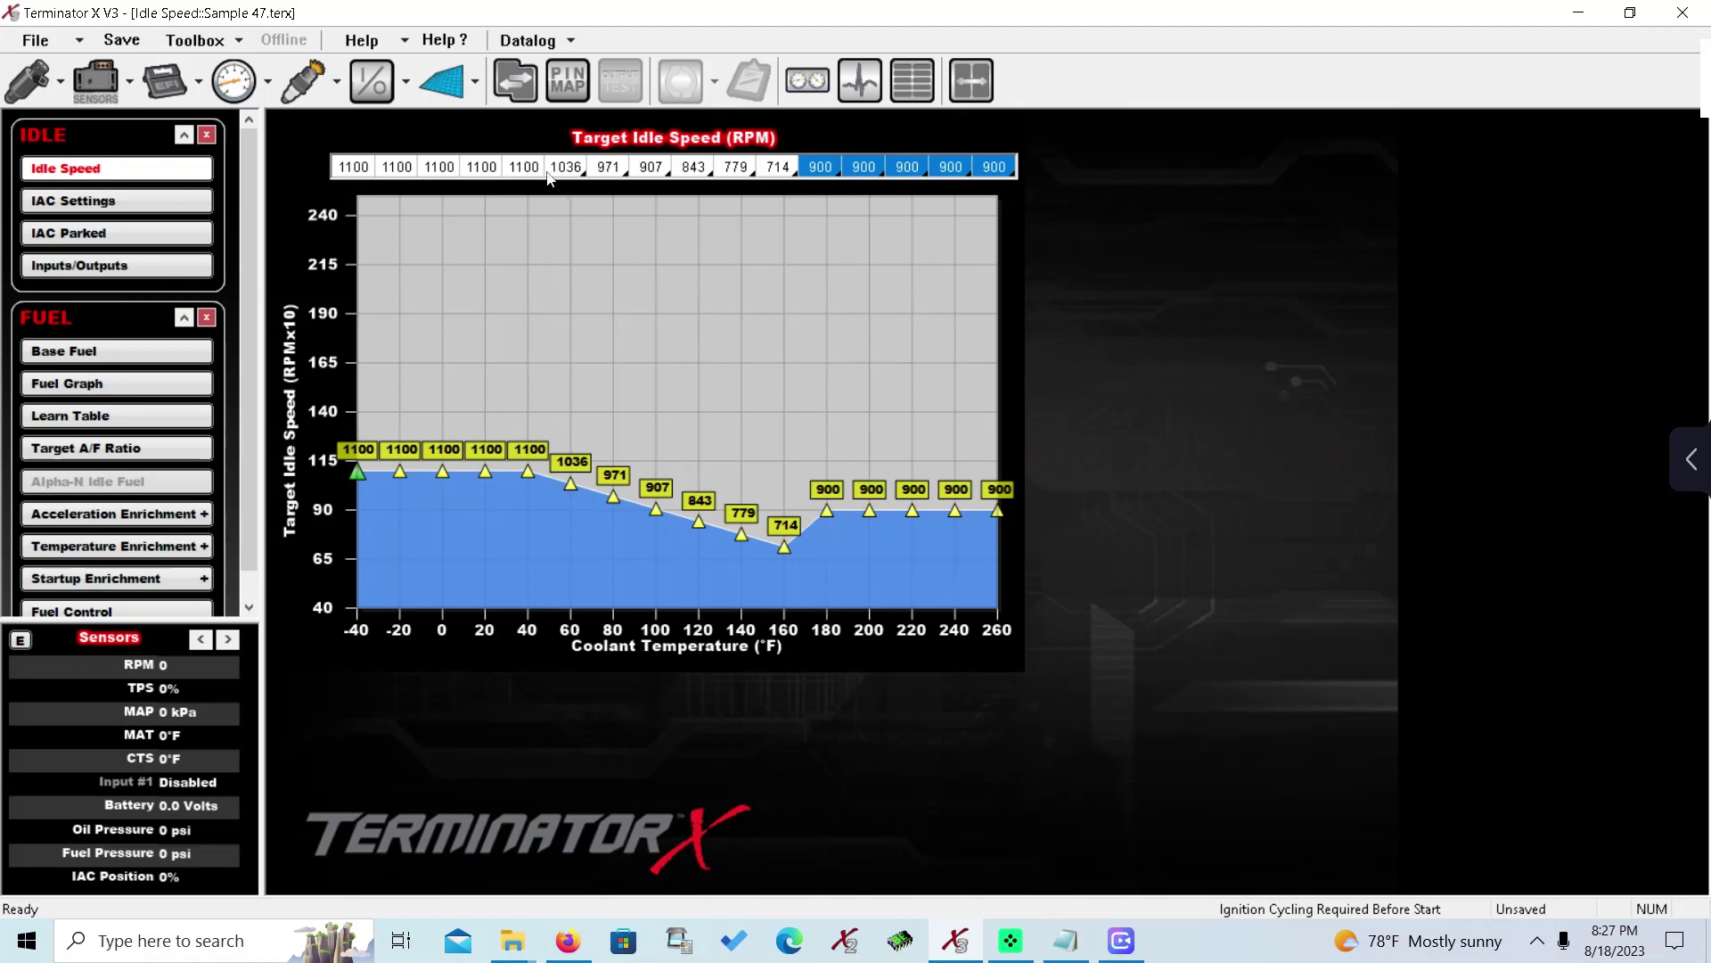
Step: Blend the target idle values from 1100 down to 900 RPM with Fill Row Values
{"action": "left_click_drag", "start_coordinate": [535, 175], "coordinate": [802, 177]}
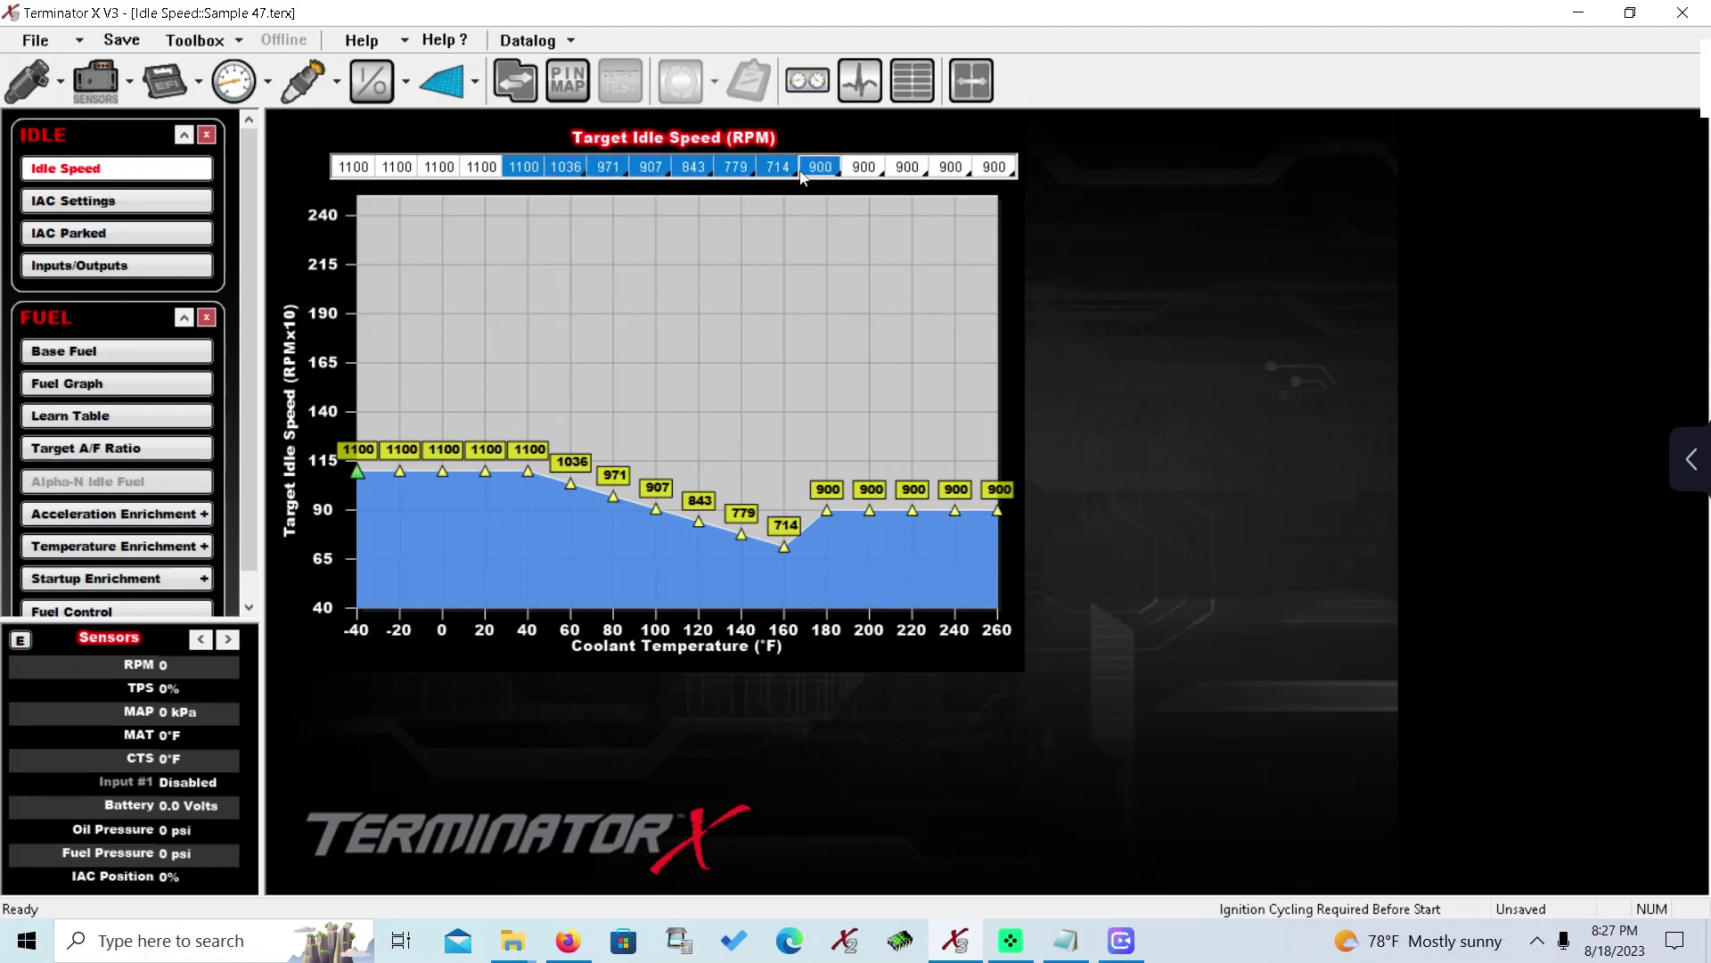
{"action": "right_click", "coordinate": [802, 177]}
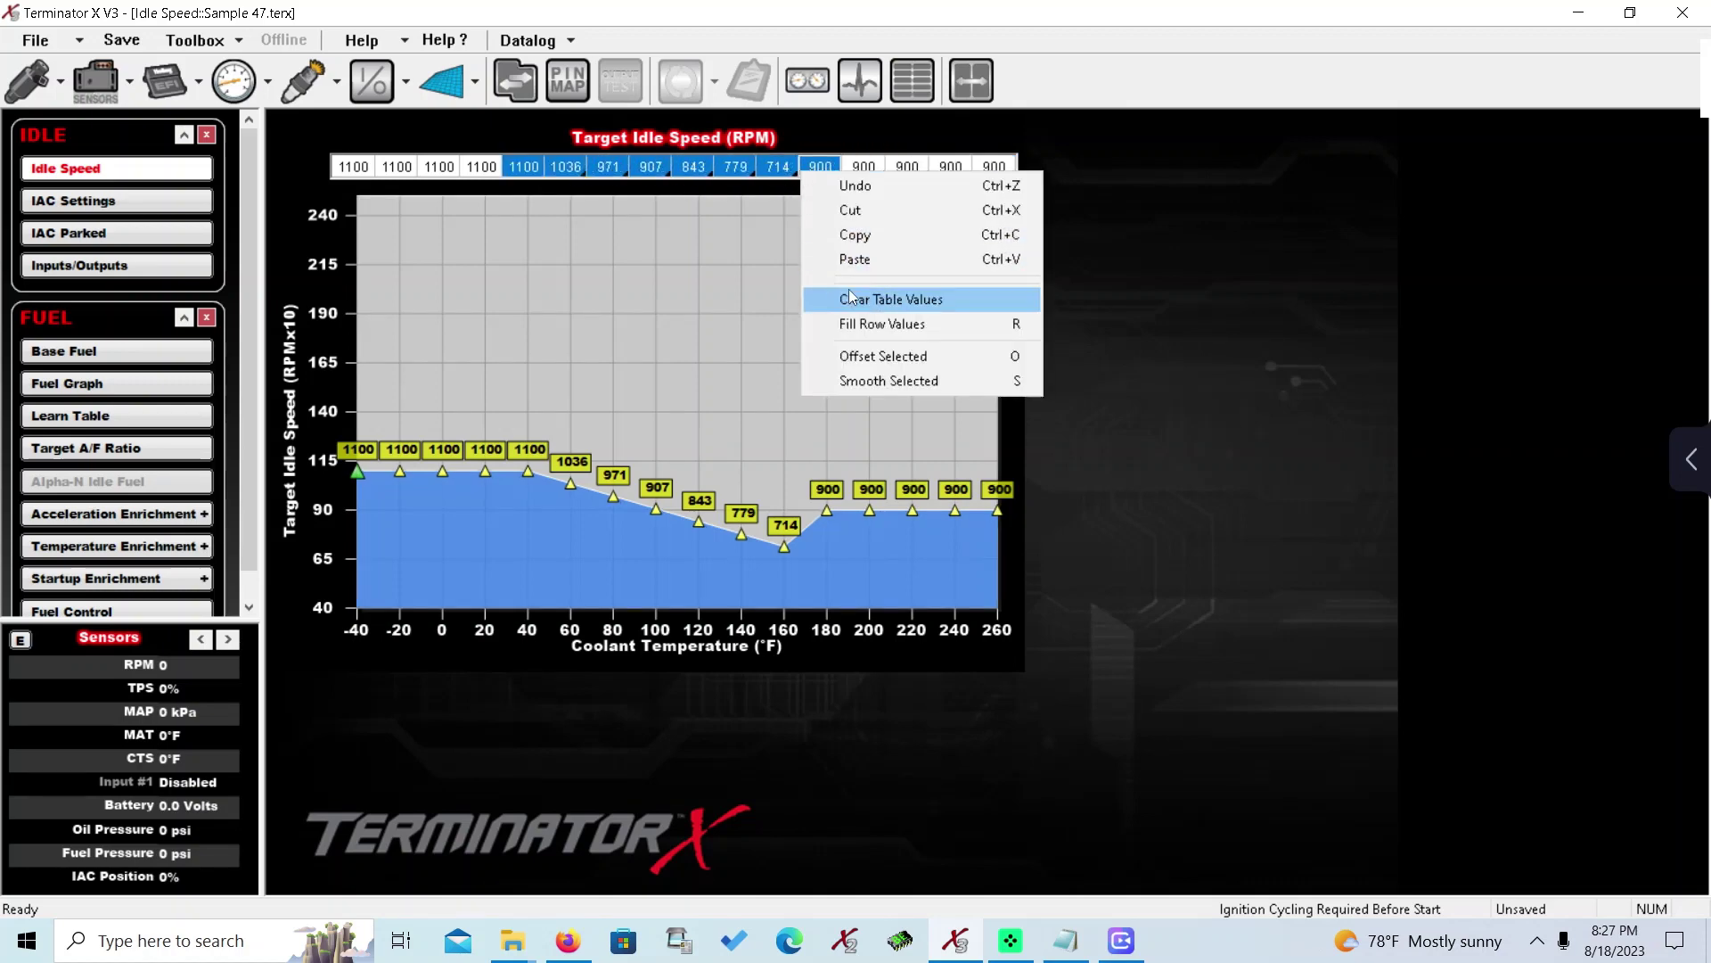
{"action": "left_click", "coordinate": [858, 325]}
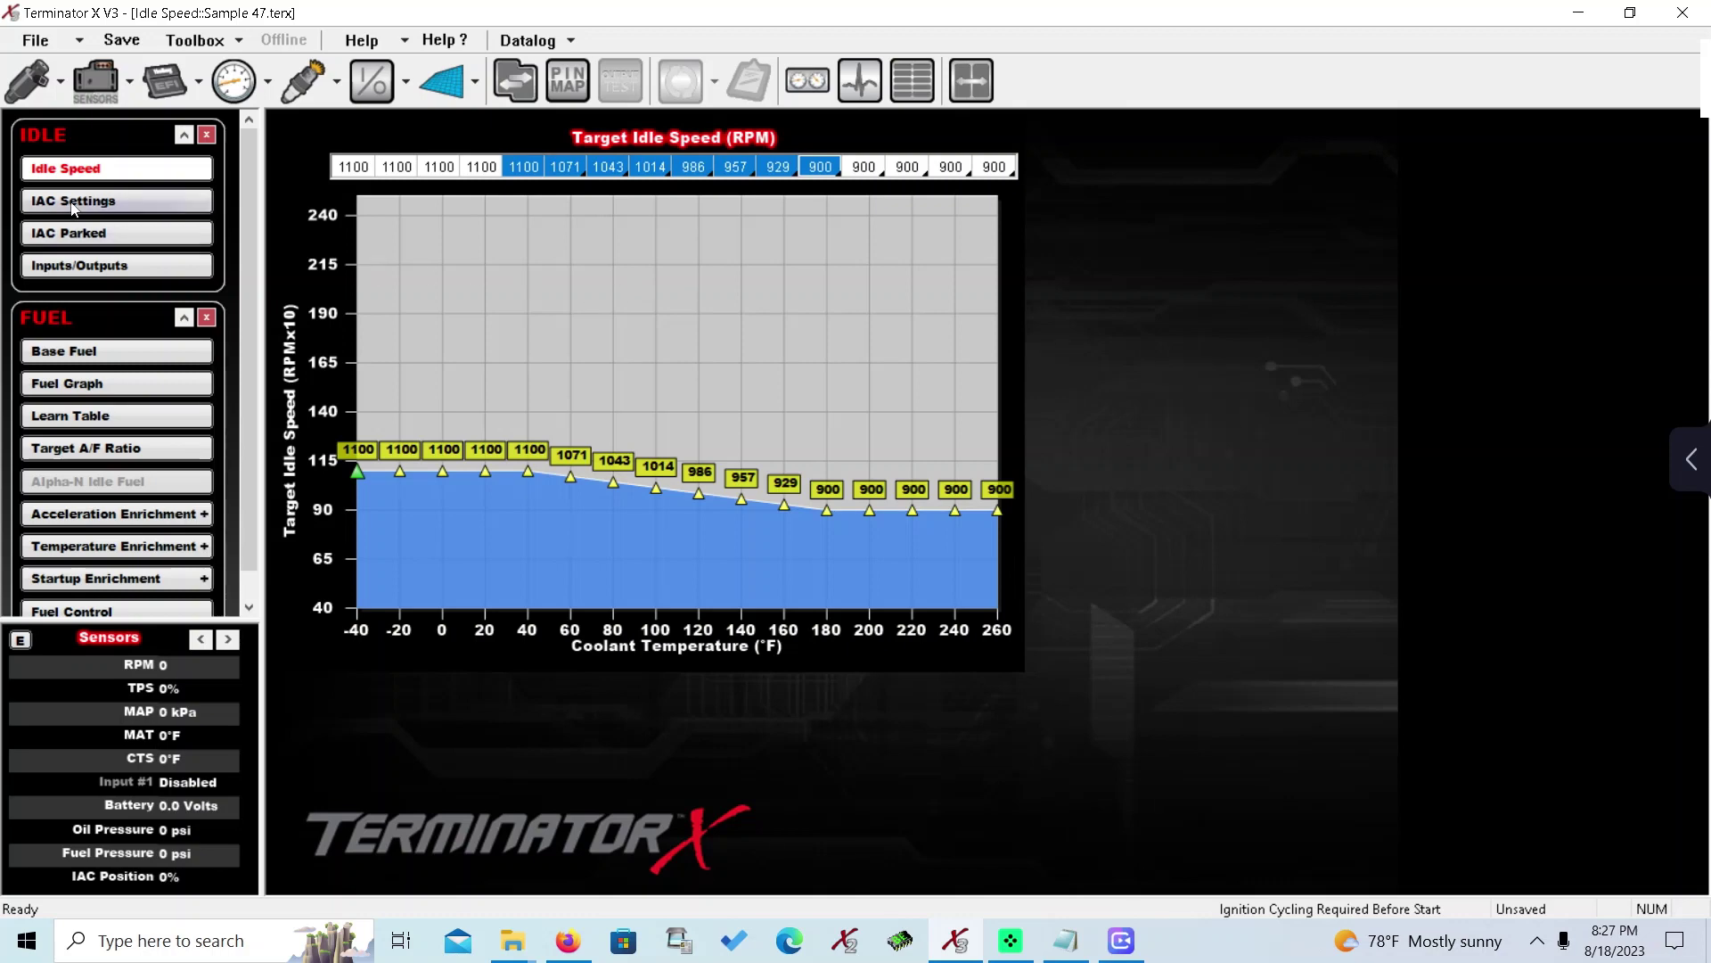
Step: Open the IAC Settings page from the IDLE list to show the spark, IAC control and ramp-down values
{"action": "left_click", "coordinate": [116, 200]}
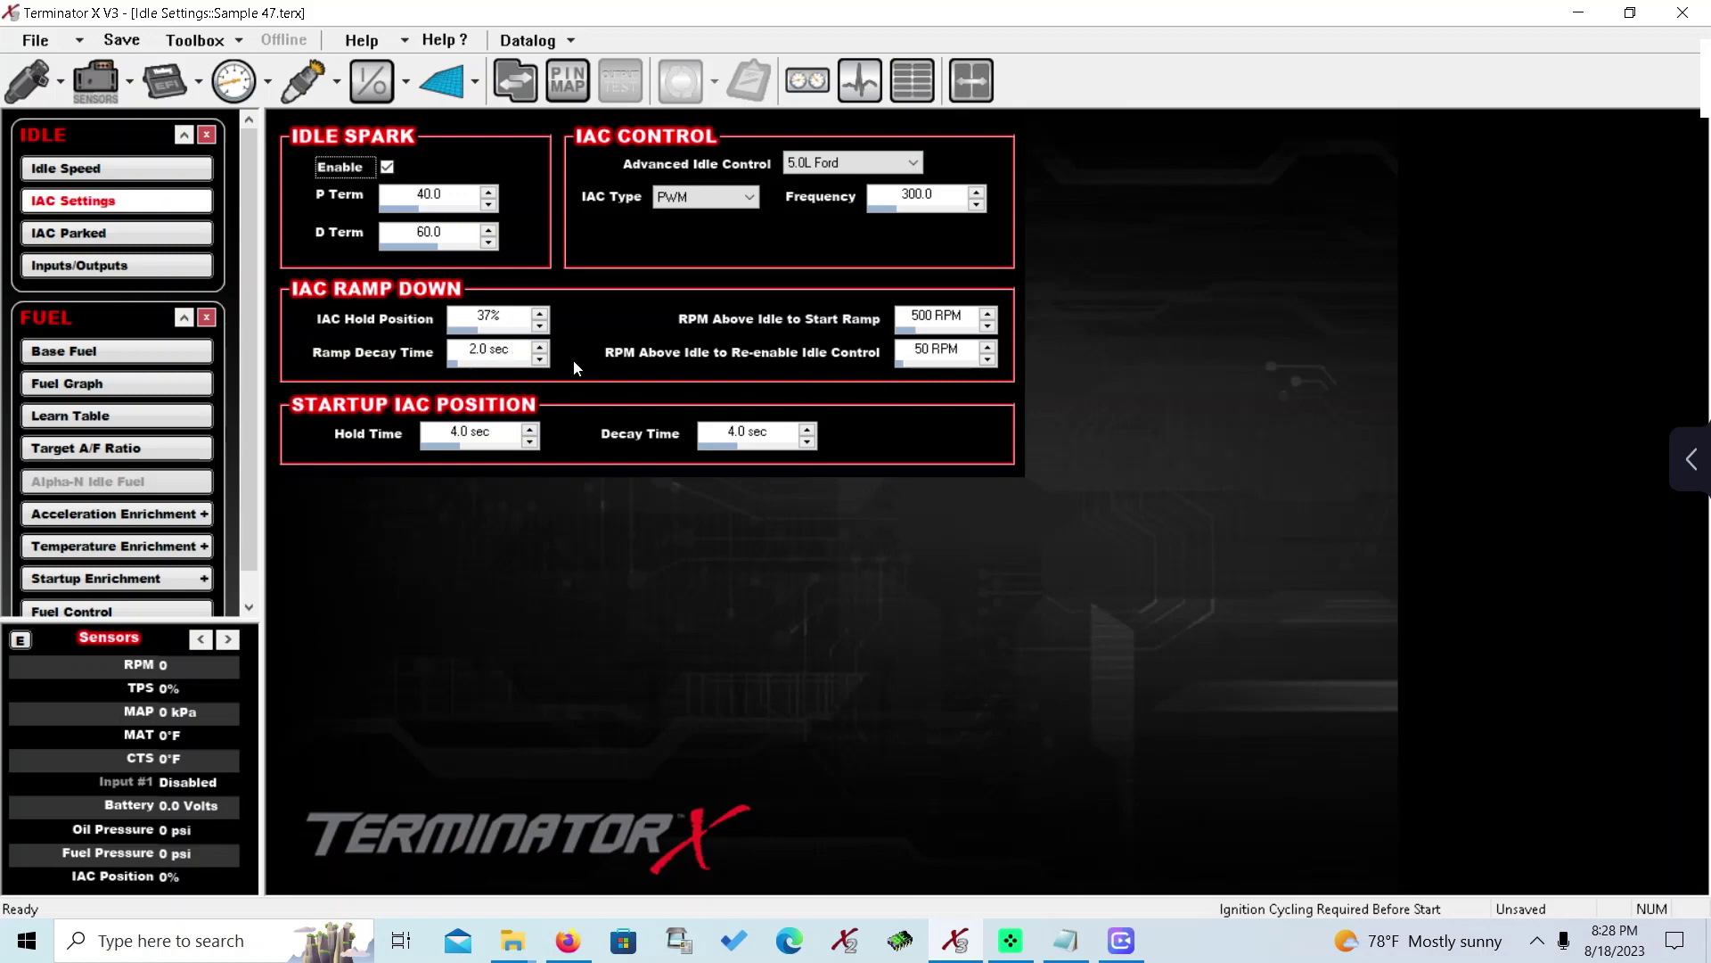
Step: Change IAC Ramp Decay Time from 2.0 to 8.0 seconds, then point out the hold and ramp-start settings
{"action": "left_click", "coordinate": [514, 358]}
{"action": "left_click", "coordinate": [514, 357]}
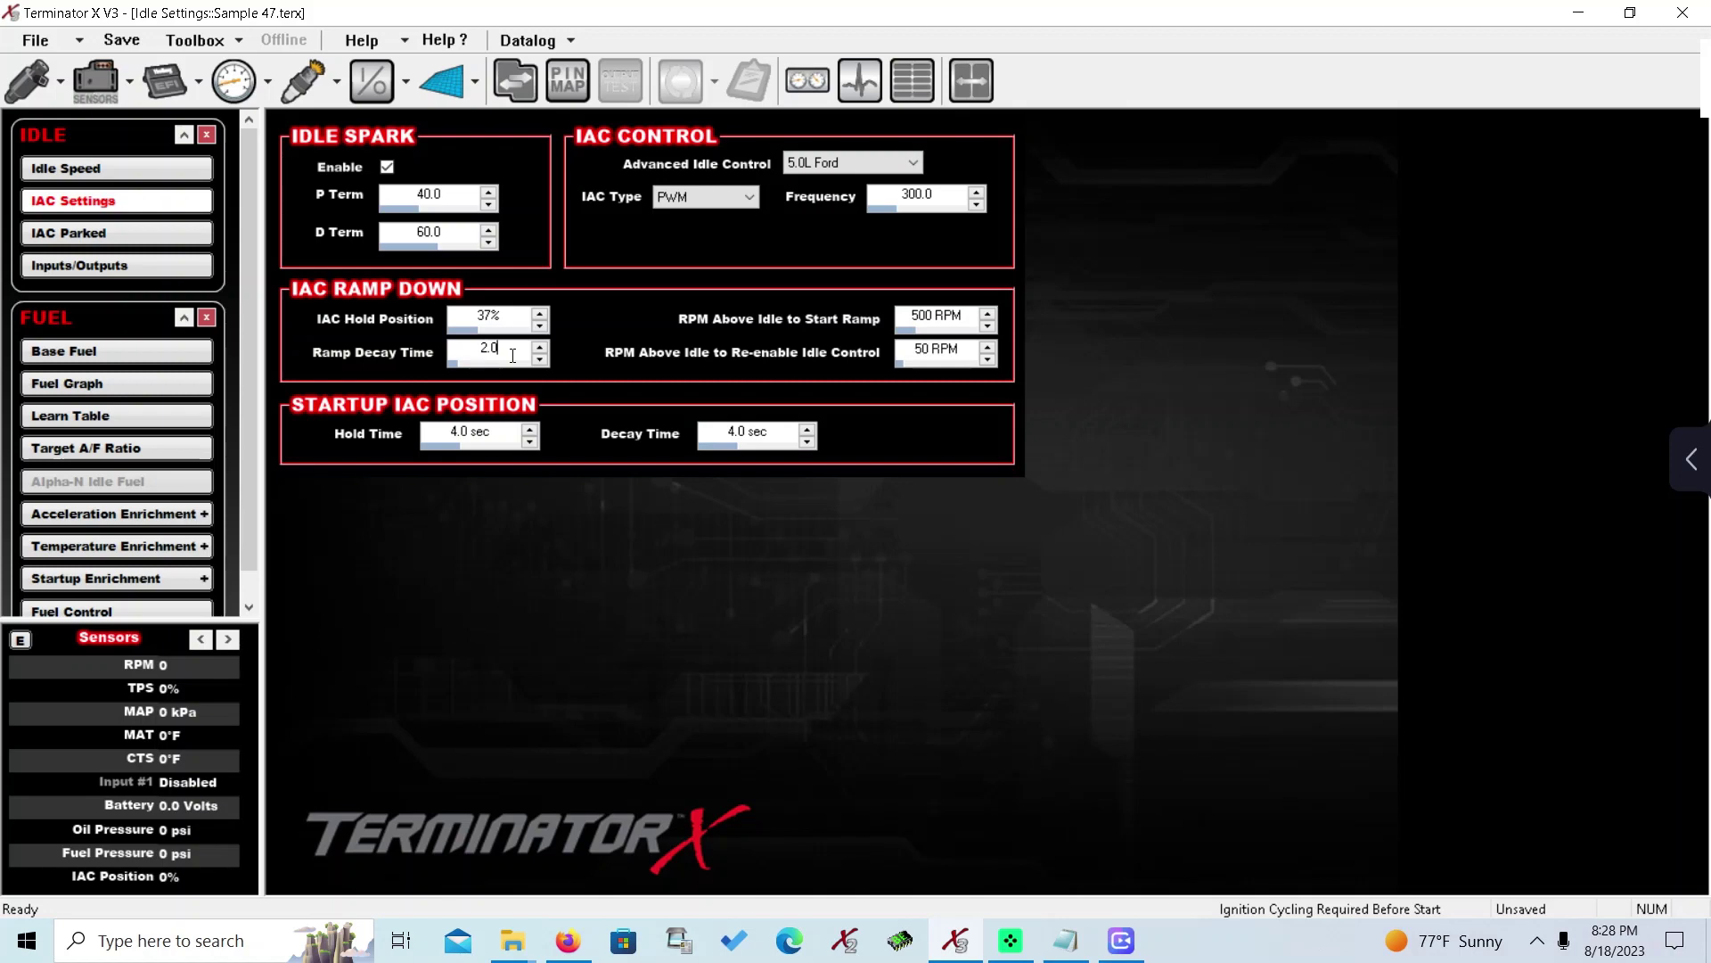
{"action": "key", "text": "BackSpace"}
{"action": "key", "text": "BackSpace"}
{"action": "key", "text": "BackSpace"}
{"action": "type", "text": "8"}
{"action": "key", "text": "Return"}
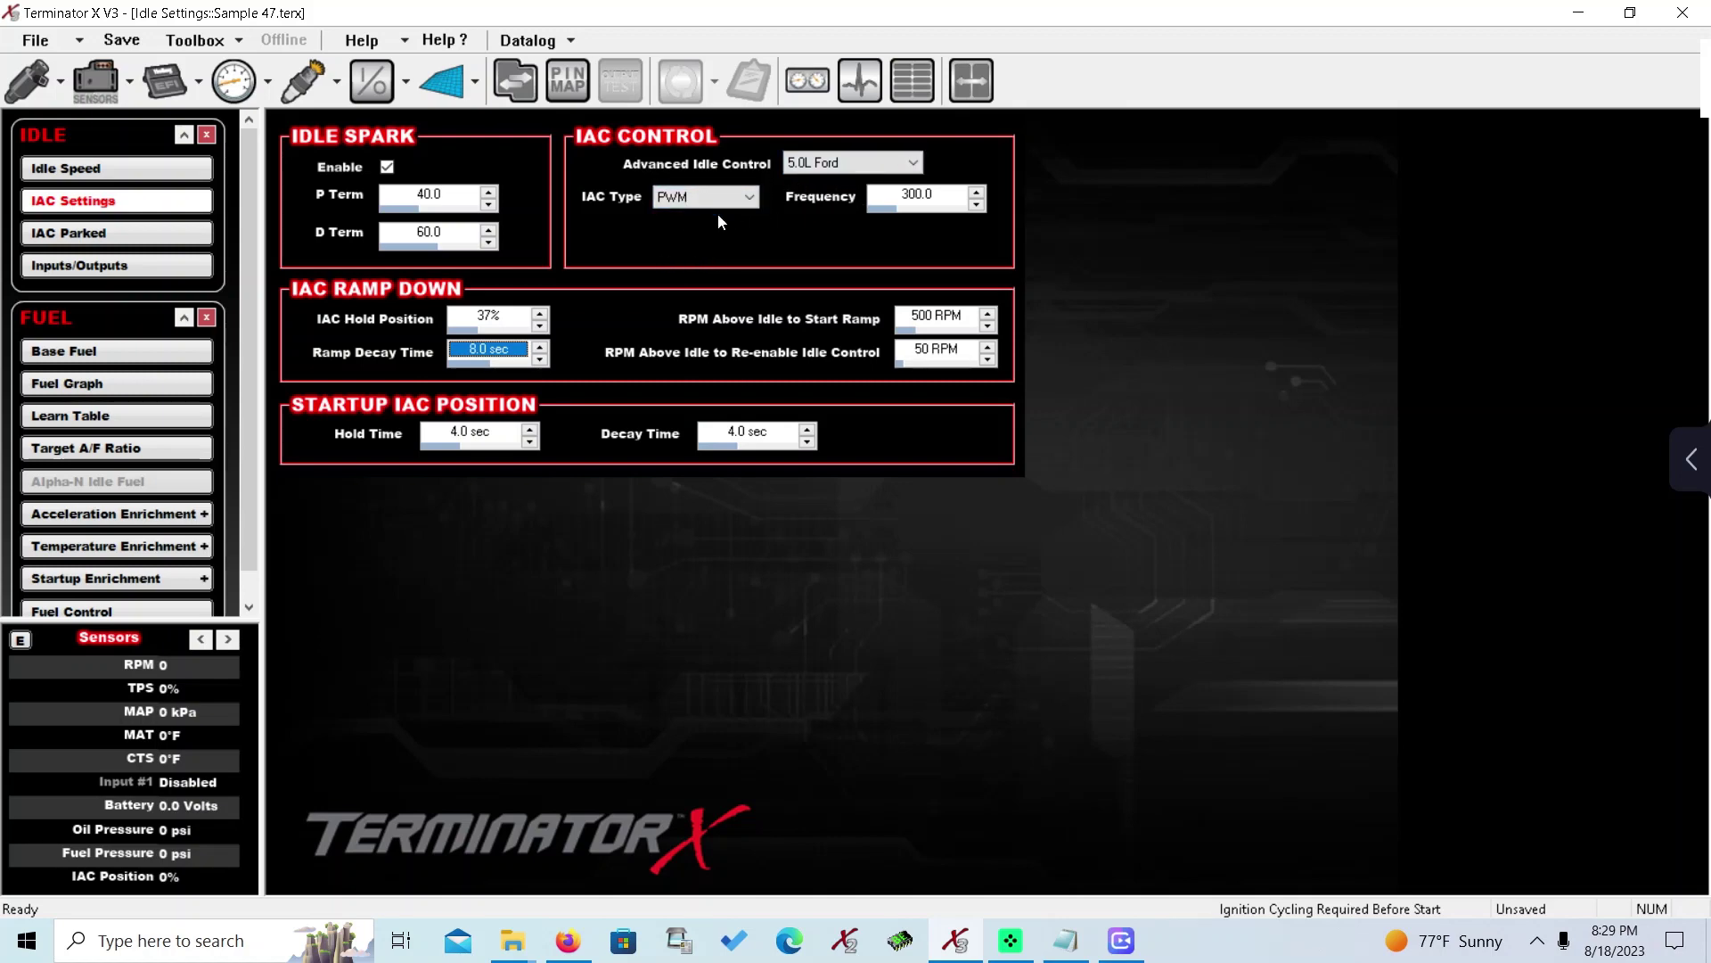
{"action": "left_click", "coordinate": [510, 324]}
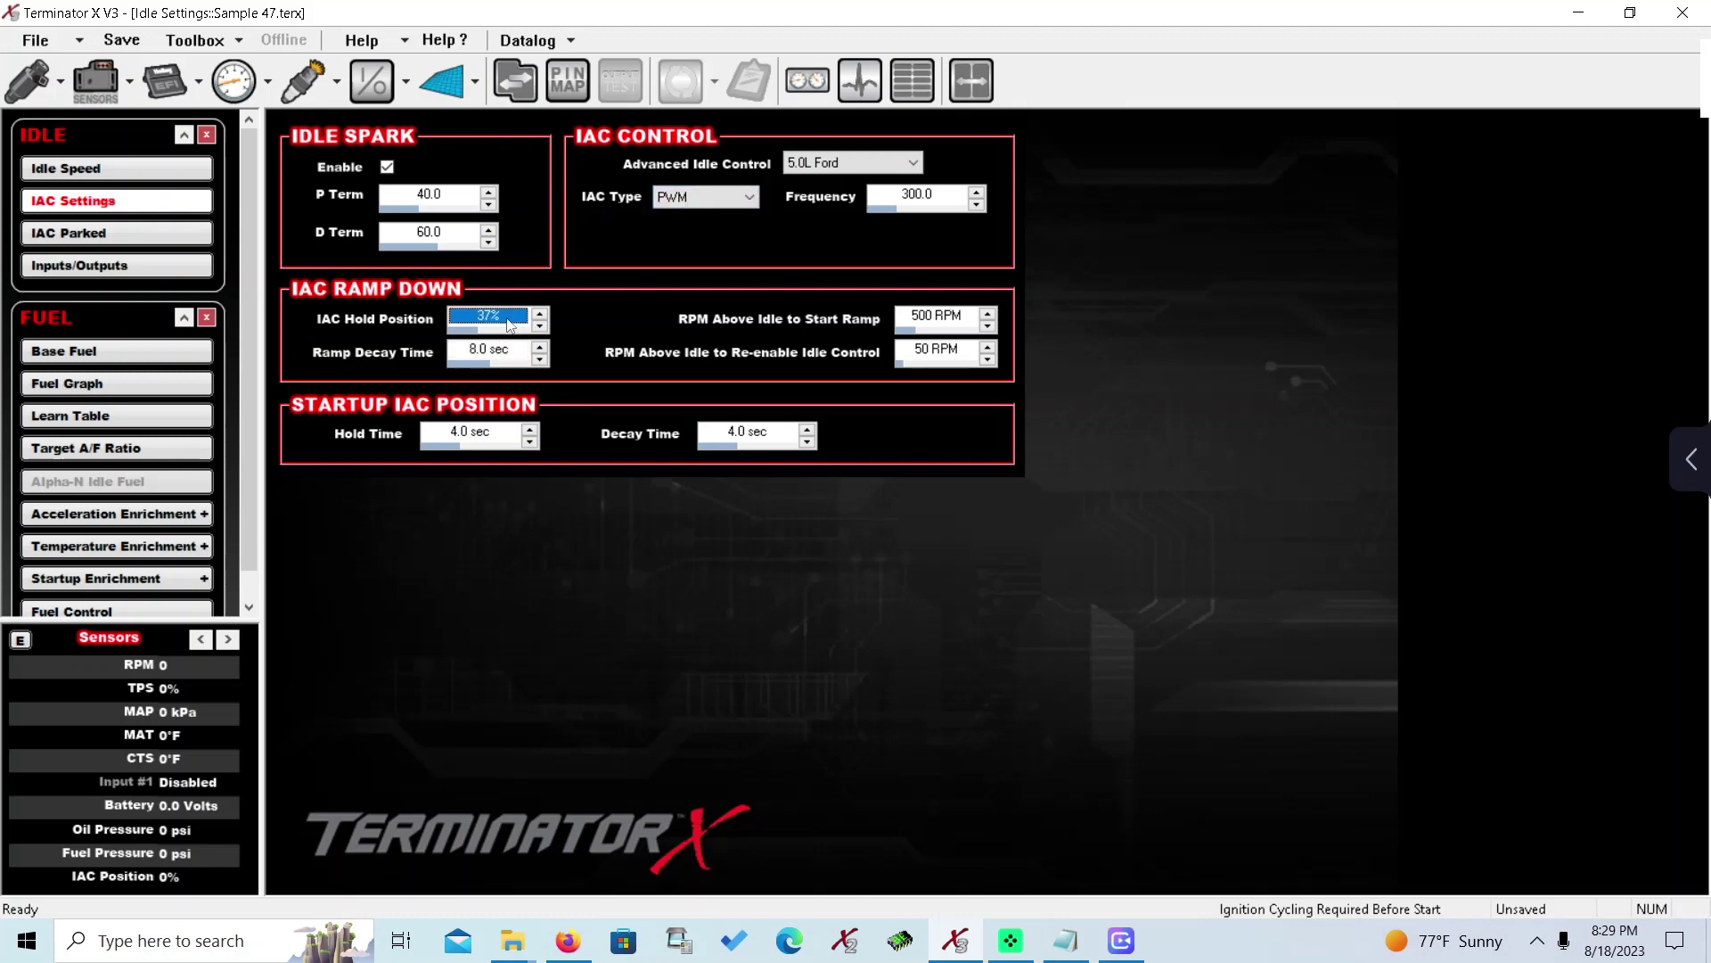
{"action": "left_click", "coordinate": [957, 320]}
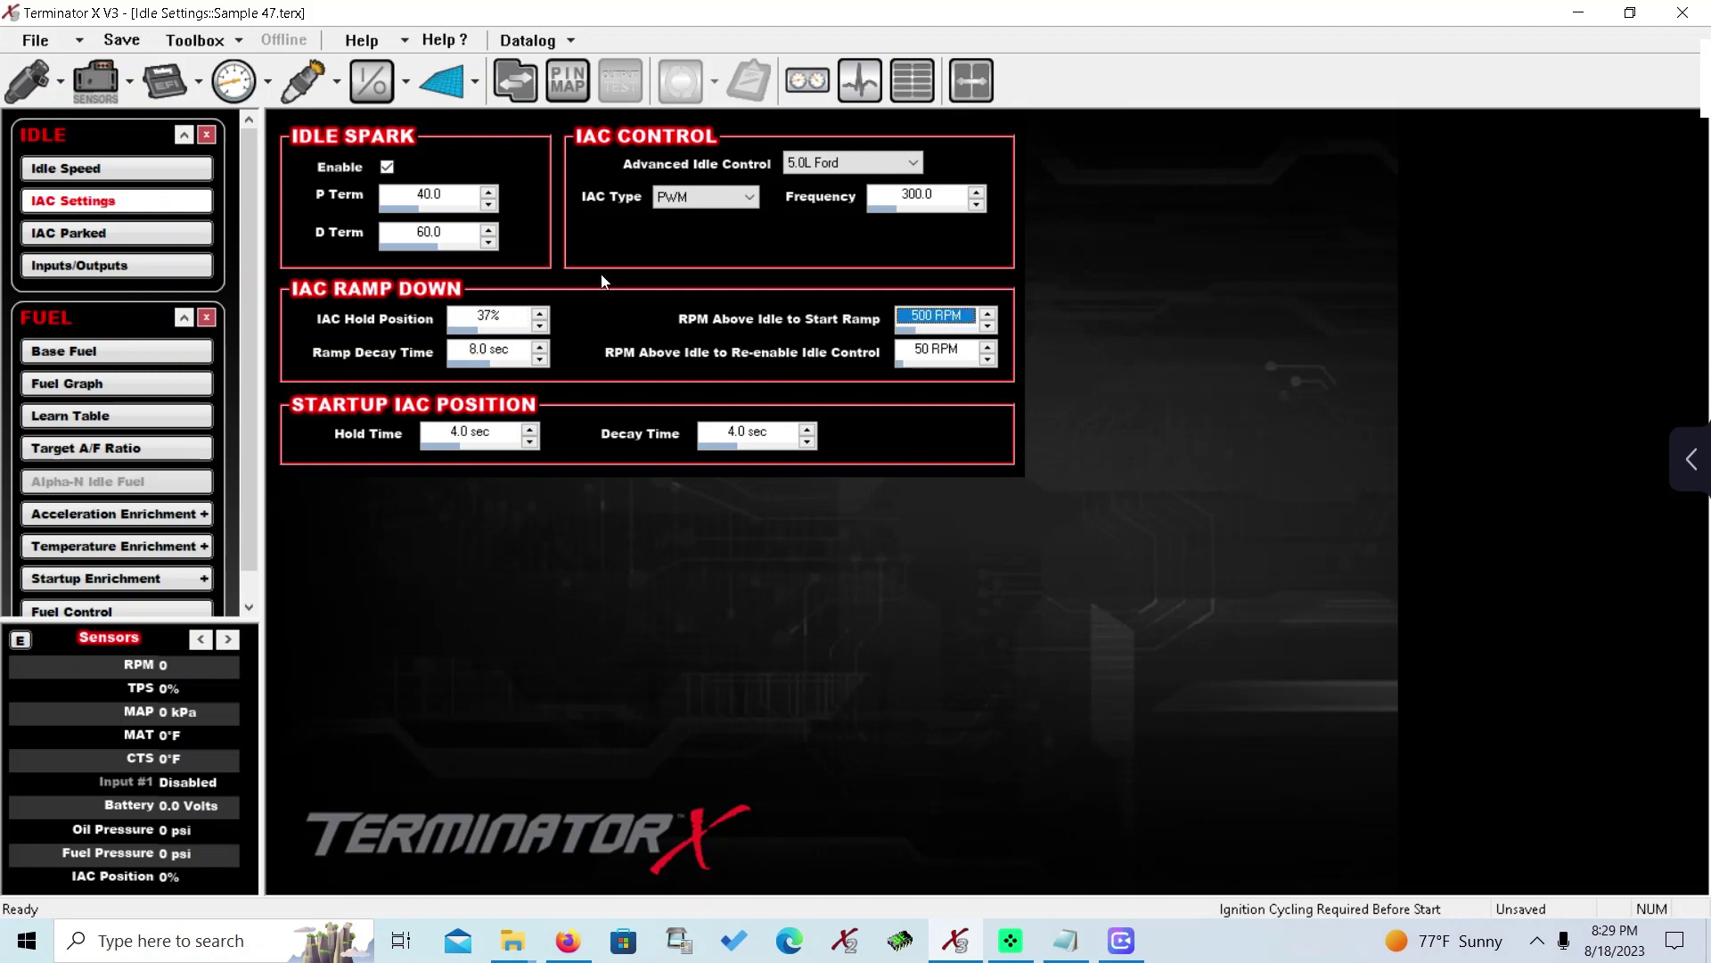
{"action": "left_click", "coordinate": [99, 235]}
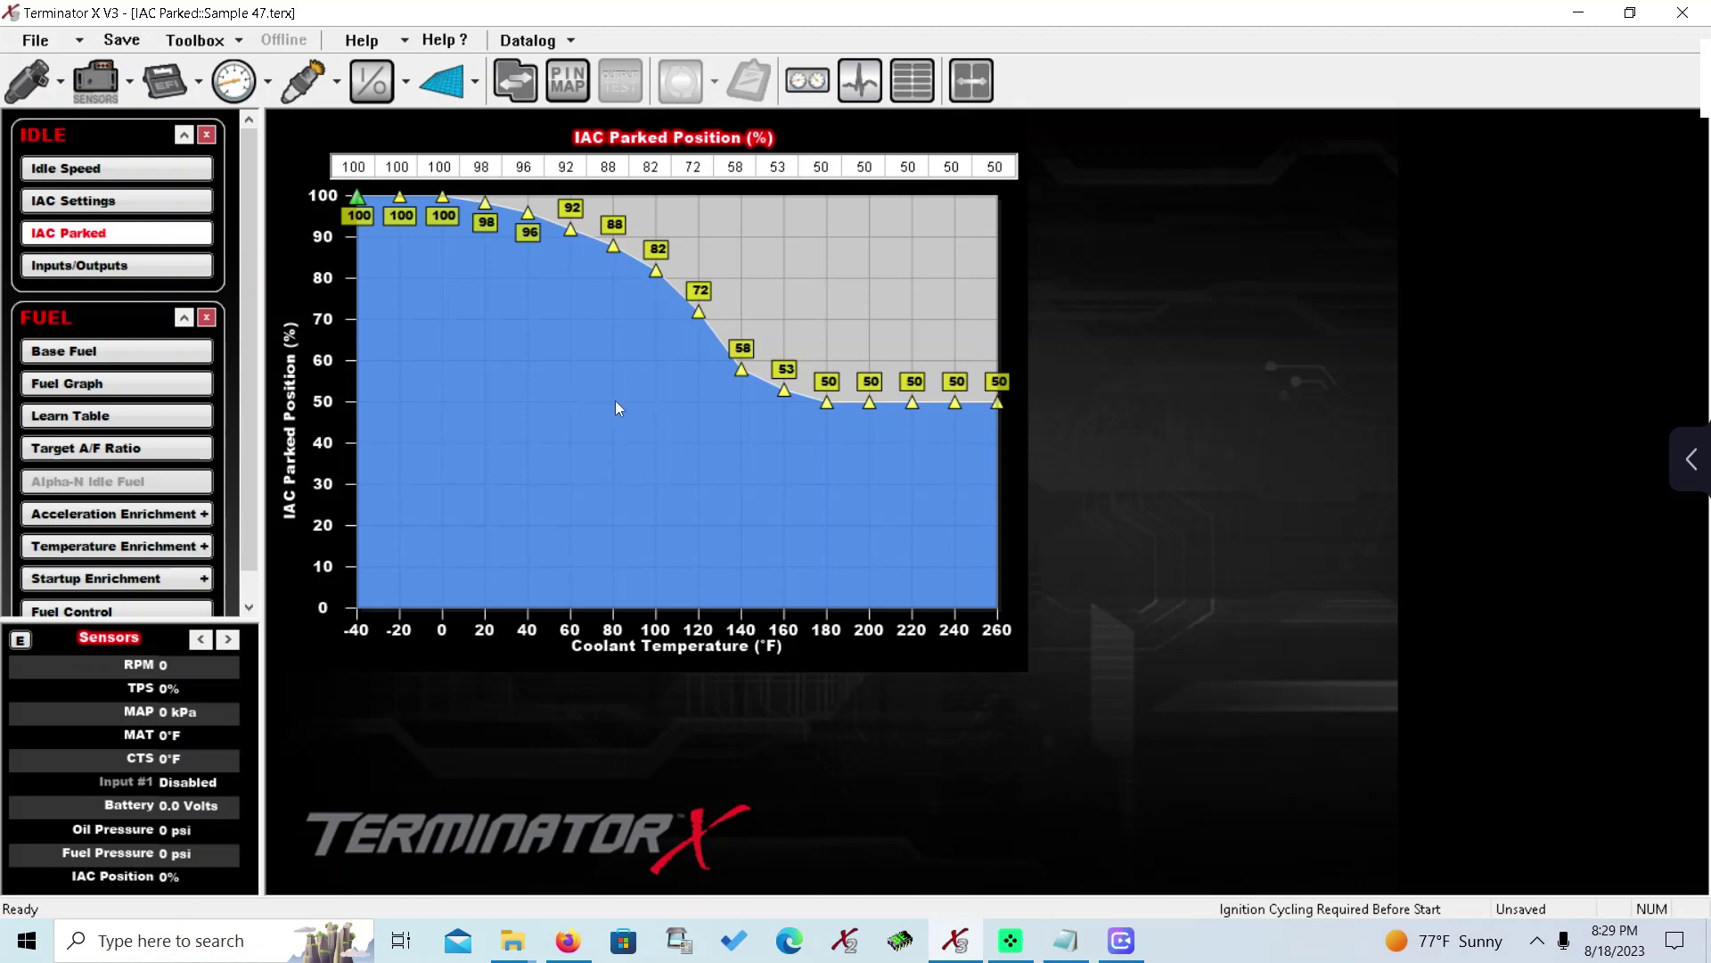
{"action": "left_click", "coordinate": [234, 80]}
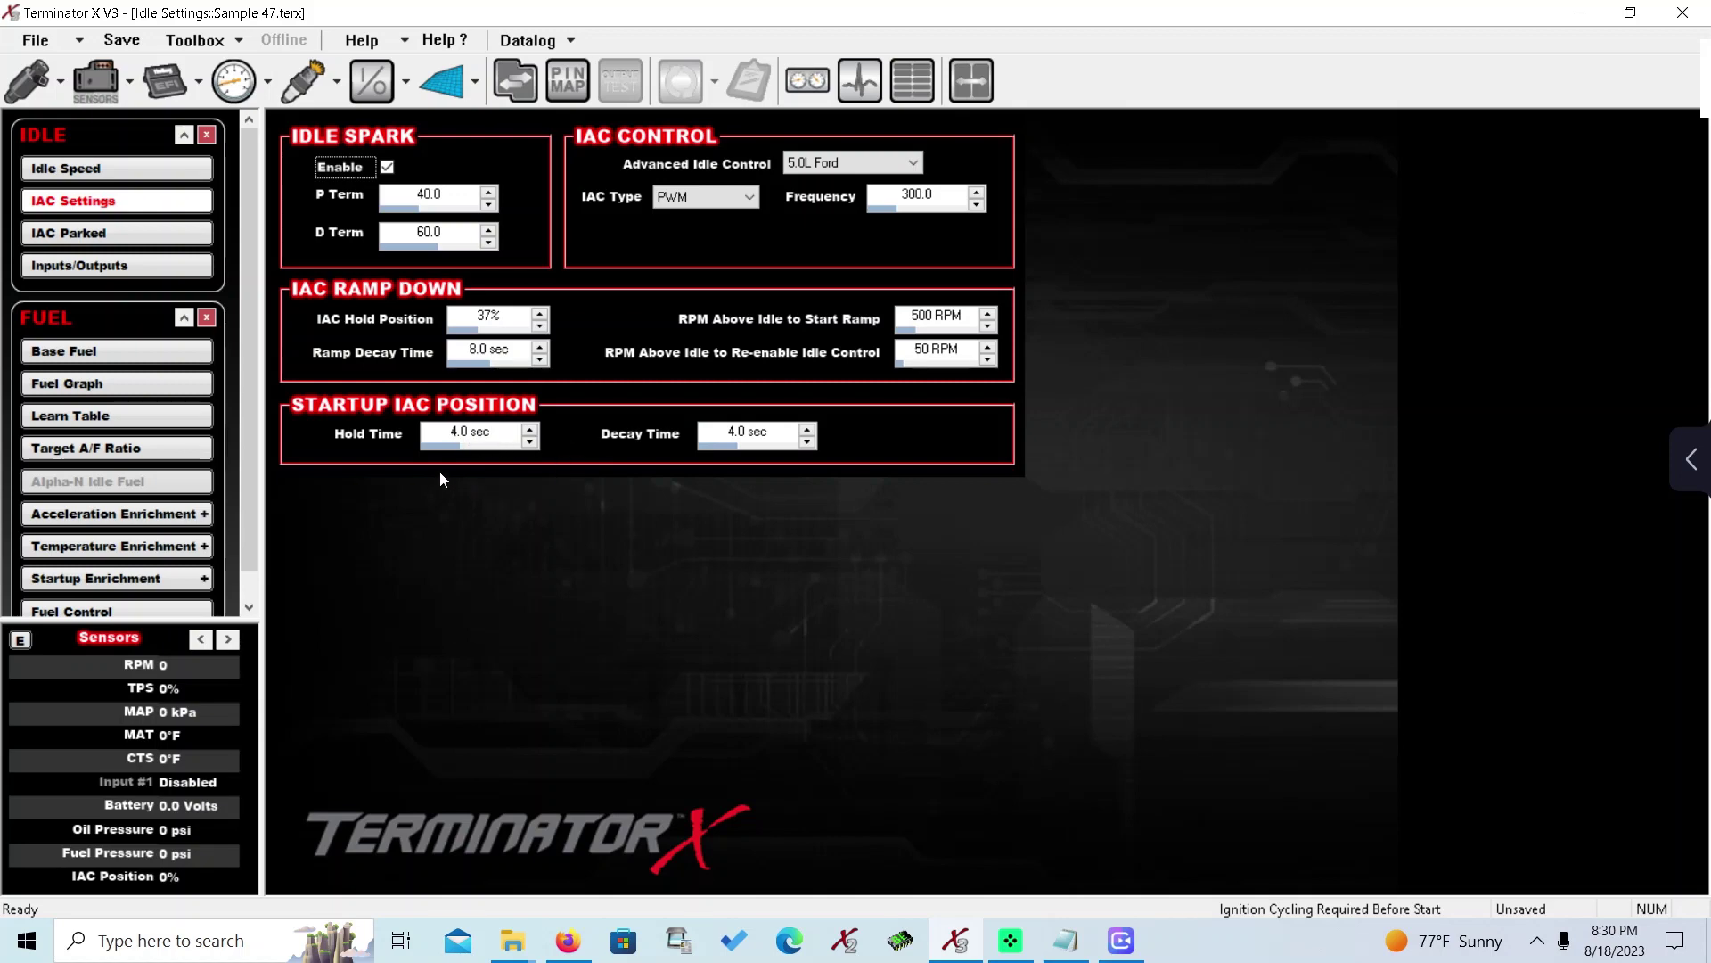
Step: Review IAC Parked and IAC Settings, then return to the 1100-to-900 RPM Idle Speed curve
{"action": "left_click", "coordinate": [113, 235]}
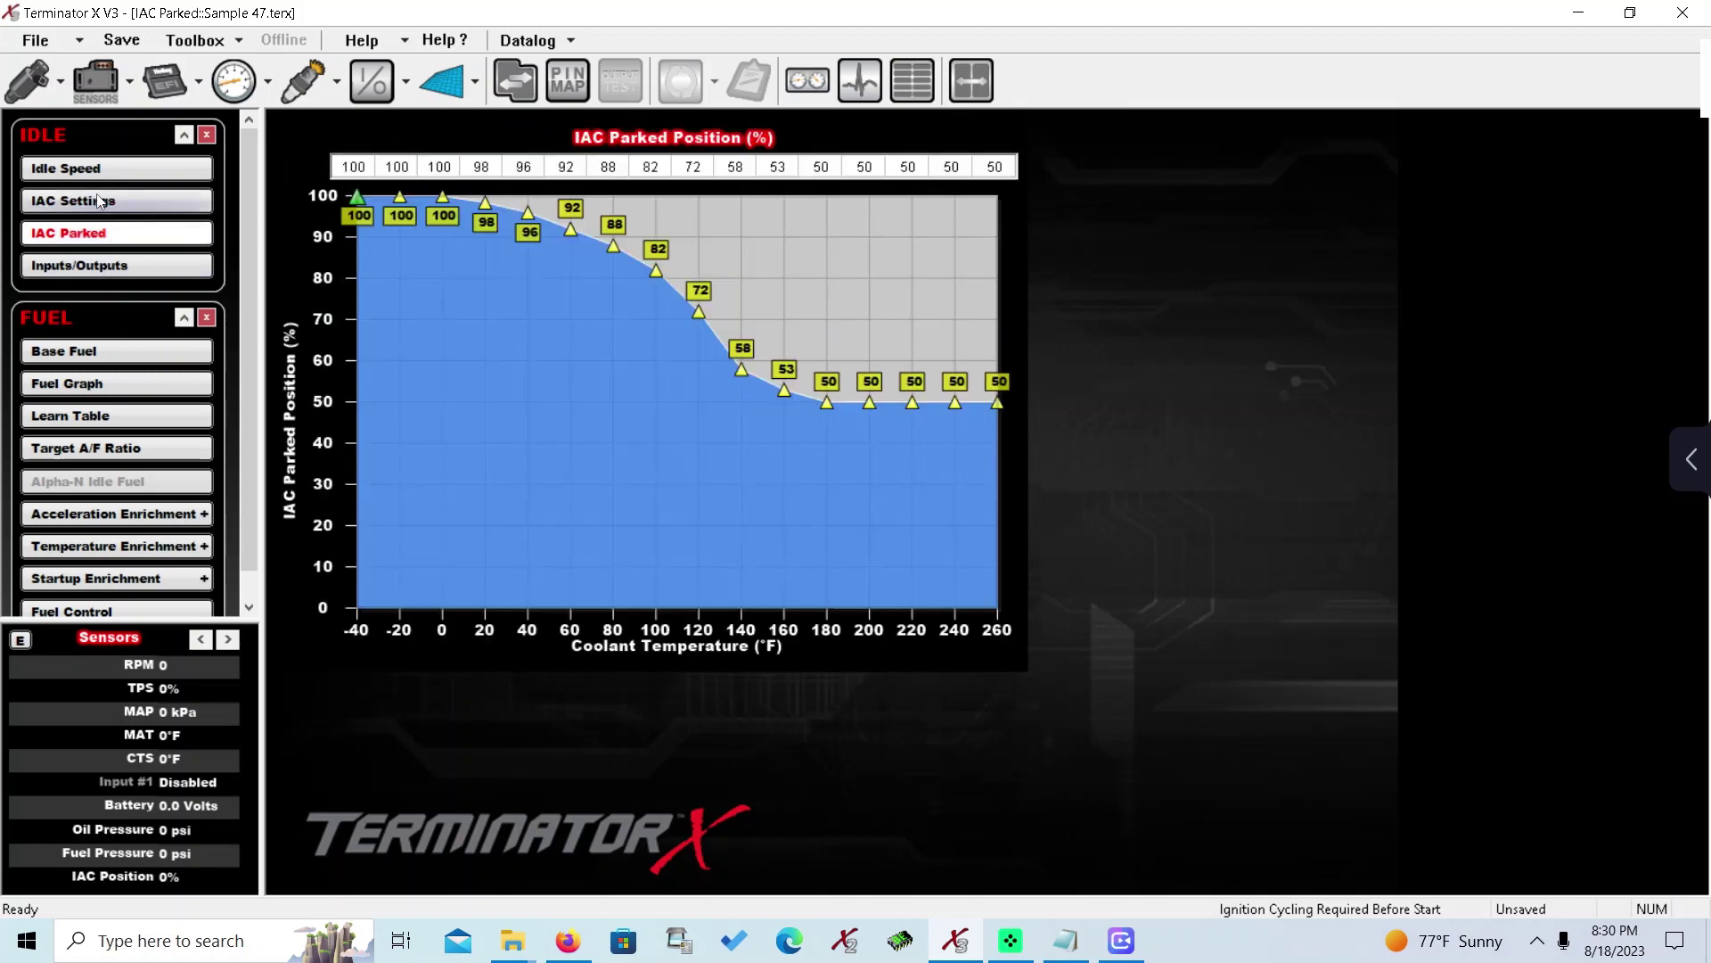
{"action": "left_click", "coordinate": [101, 198]}
{"action": "left_click", "coordinate": [96, 179]}
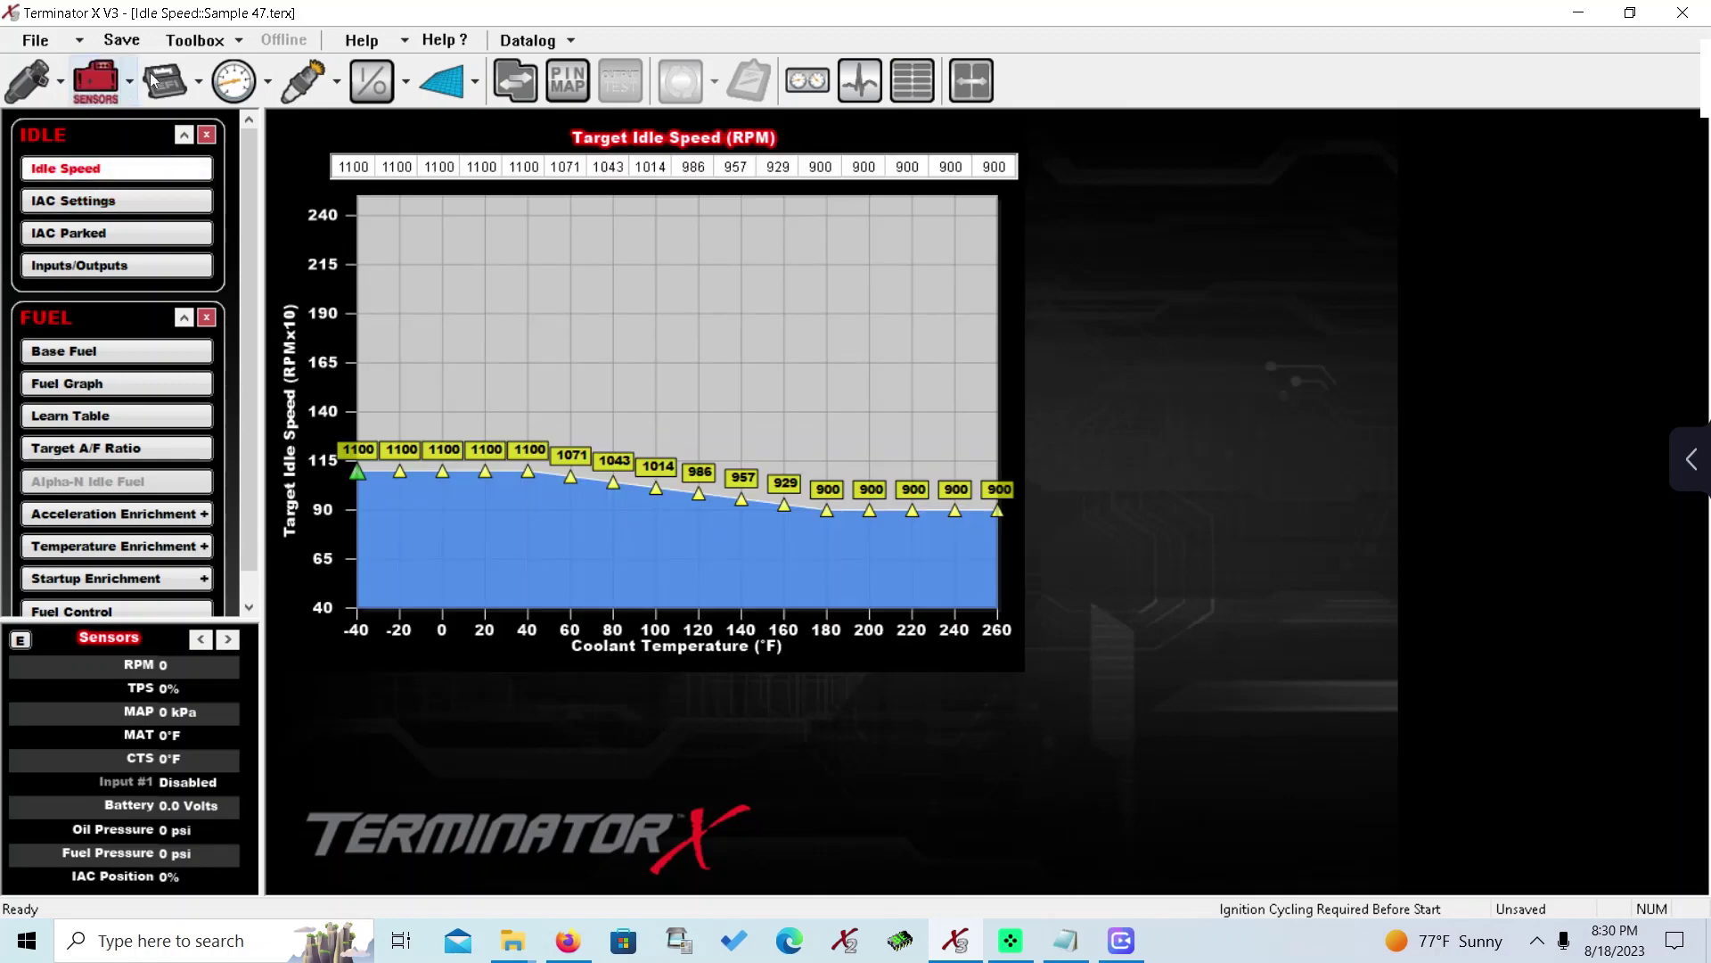
{"action": "left_click", "coordinate": [236, 82]}
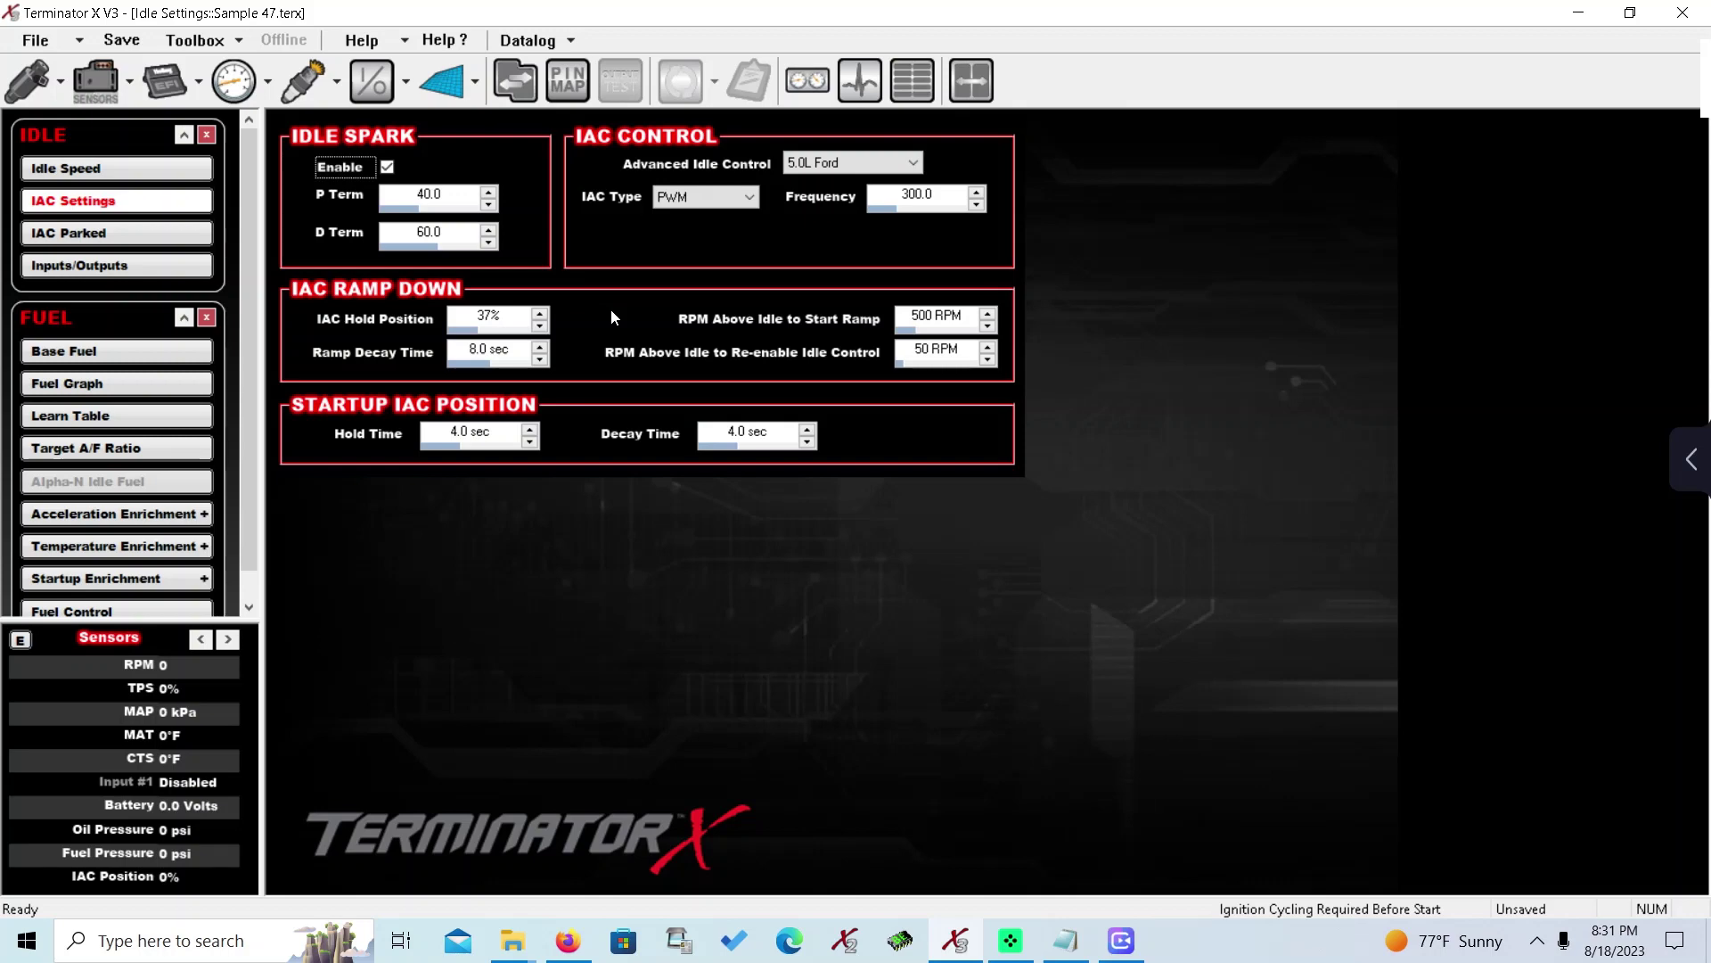
{"action": "left_click", "coordinate": [96, 169]}
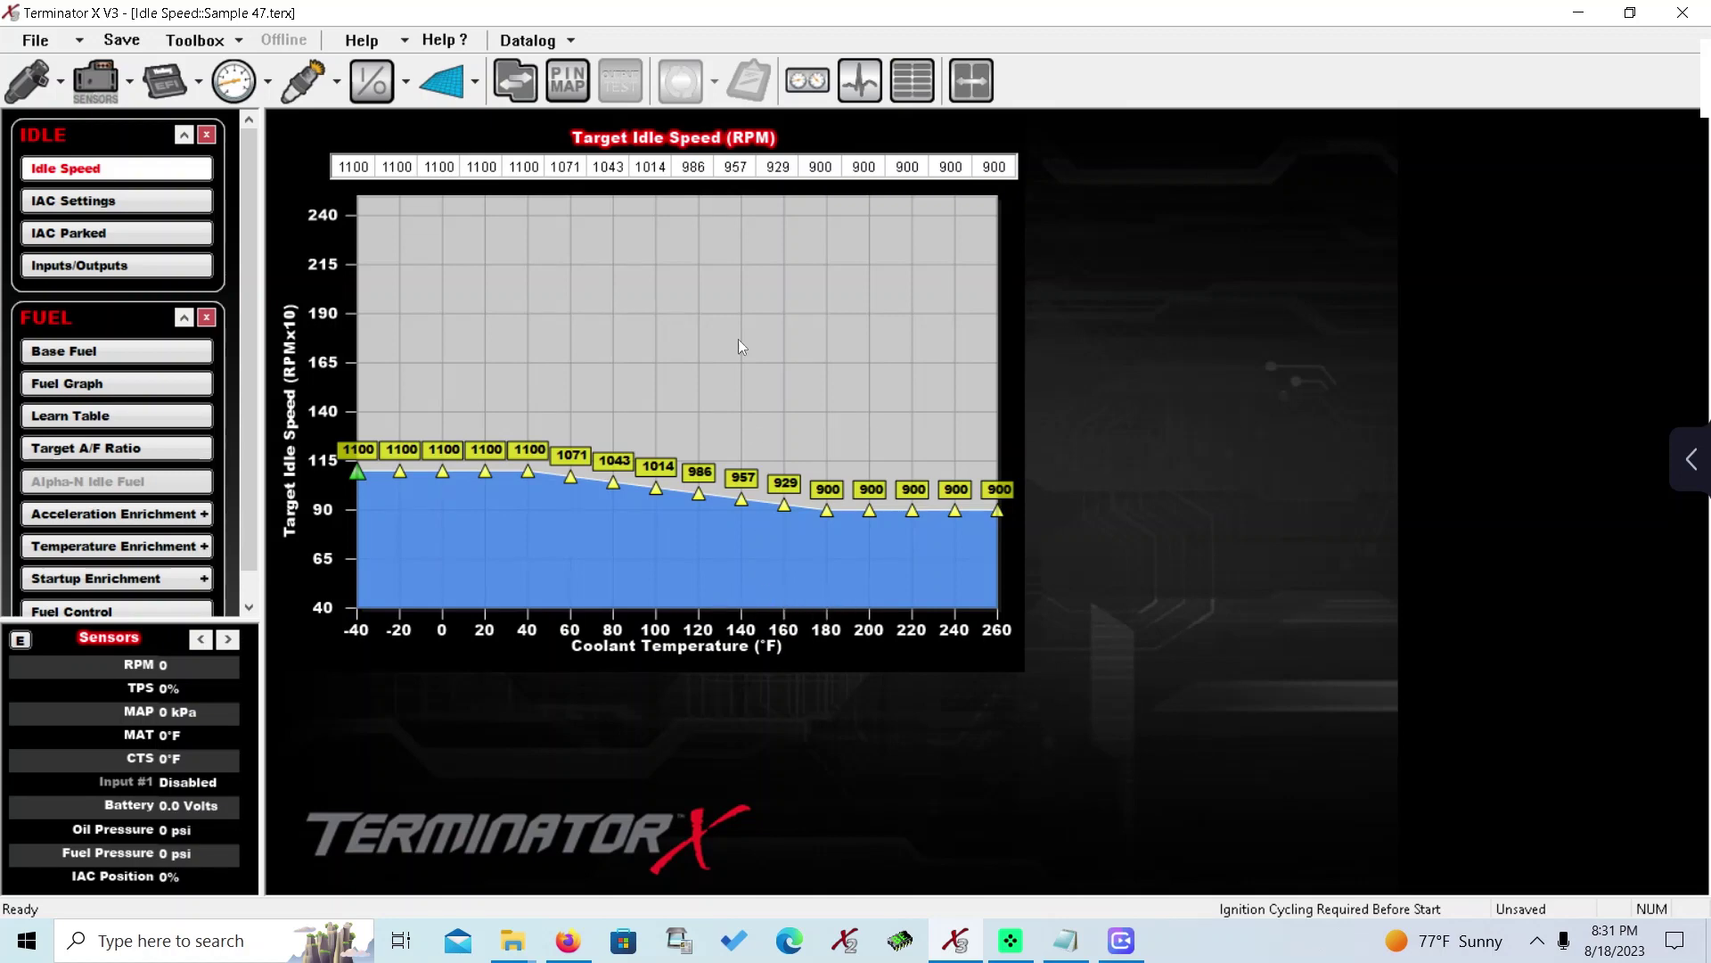
Step: Set the 140–220°F target idle cells to 2000 RPM
{"action": "left_click_drag", "start_coordinate": [728, 175], "coordinate": [921, 173]}
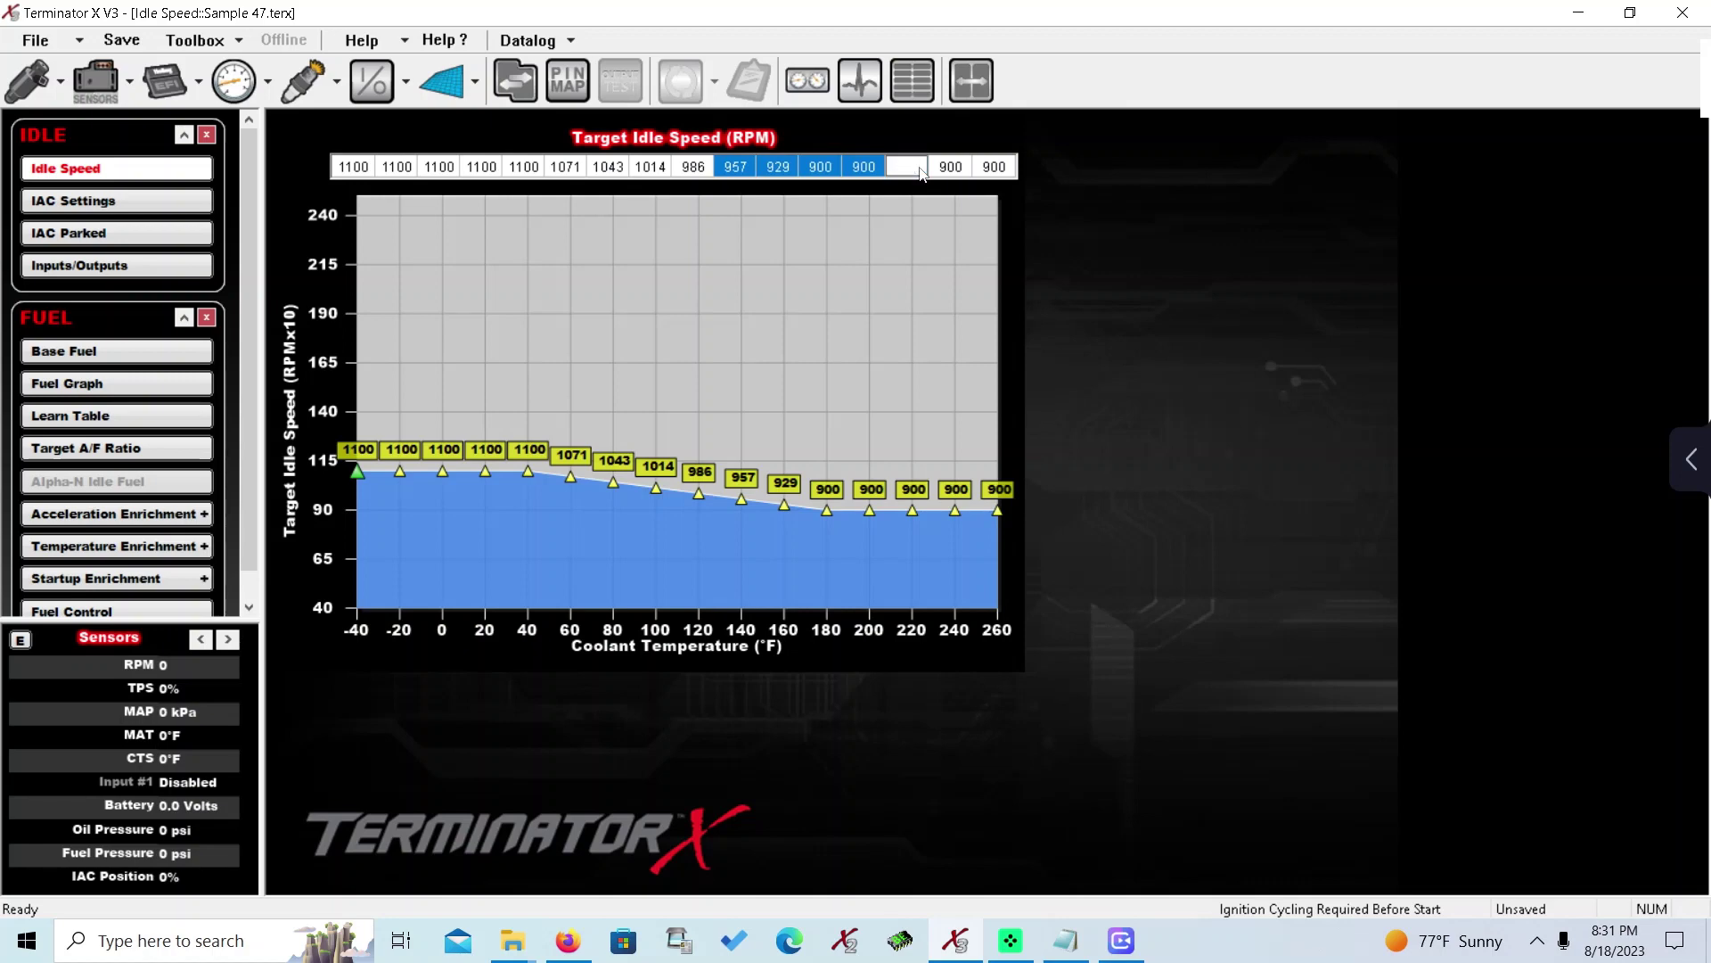
{"action": "type", "text": "2000"}
{"action": "key", "text": "Return"}
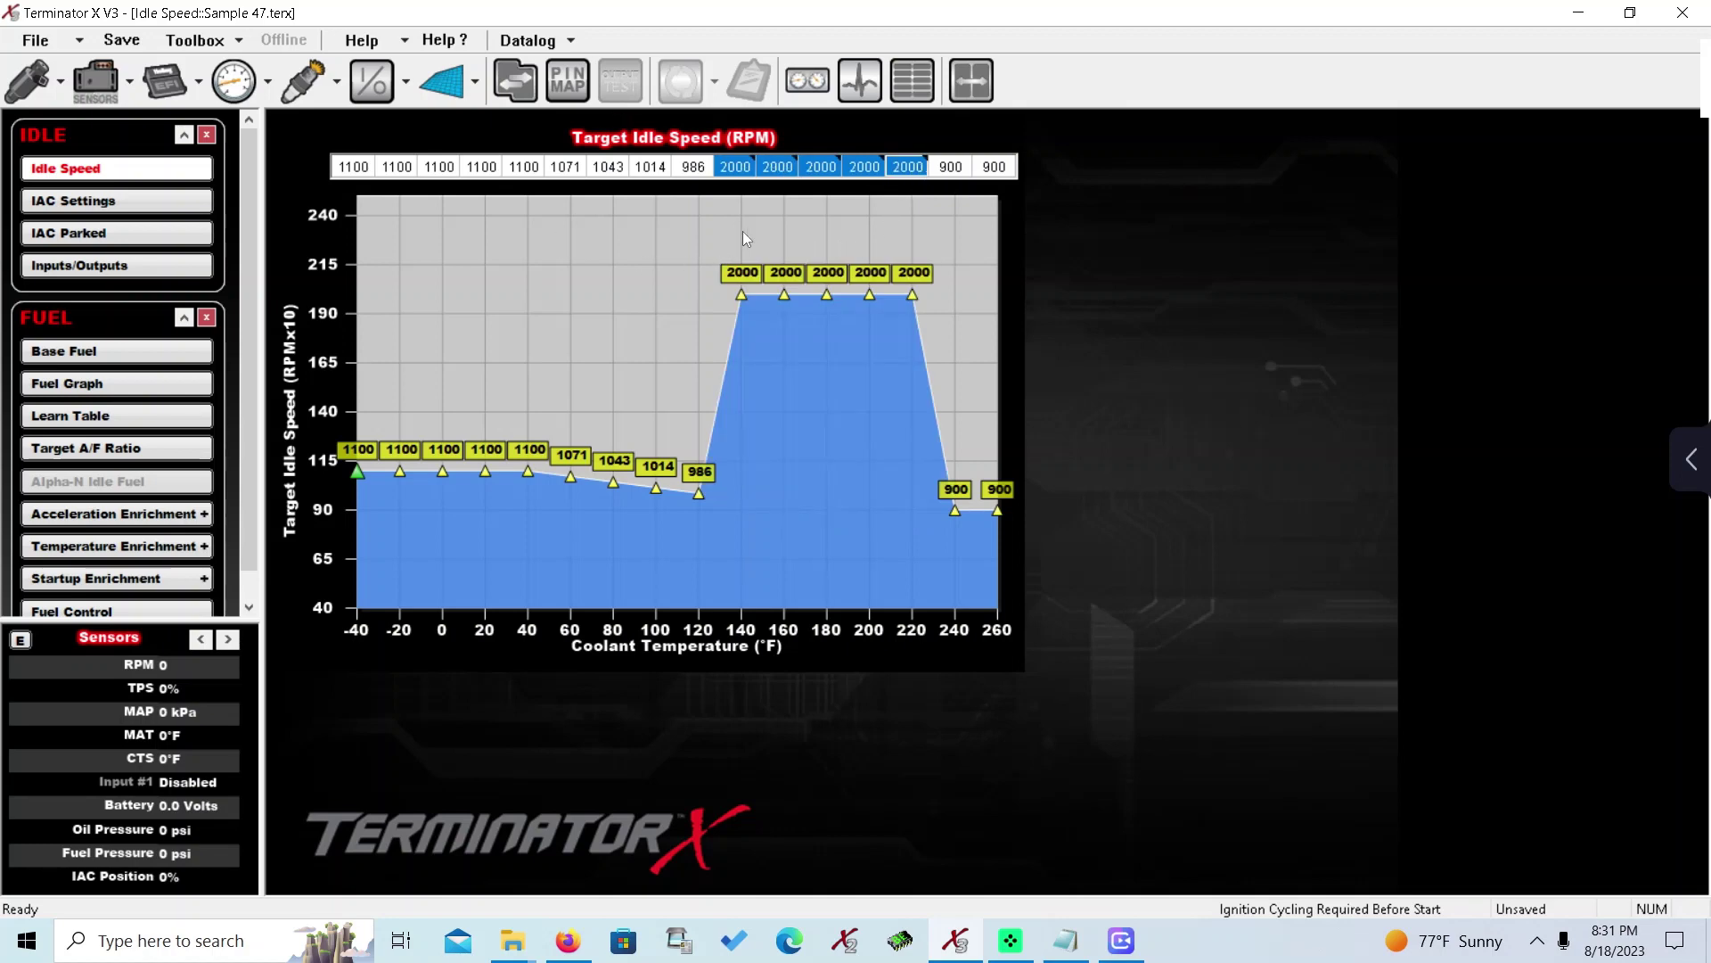
{"action": "left_click", "coordinate": [807, 87]}
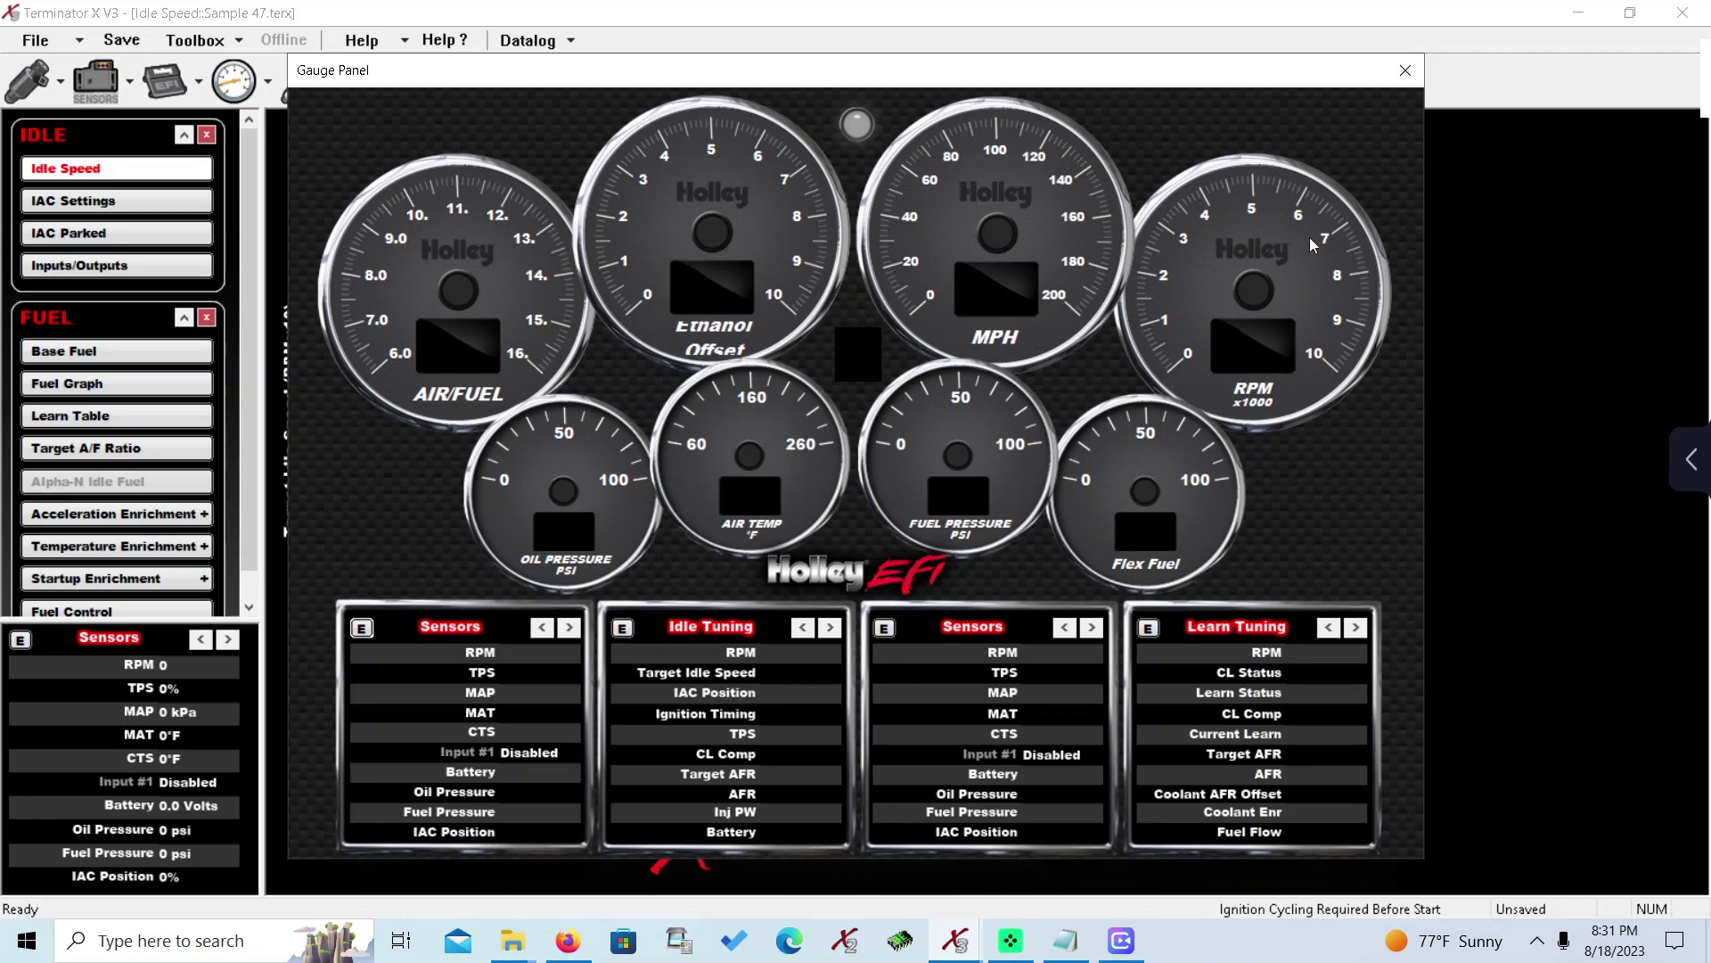
{"action": "left_click", "coordinate": [1405, 71]}
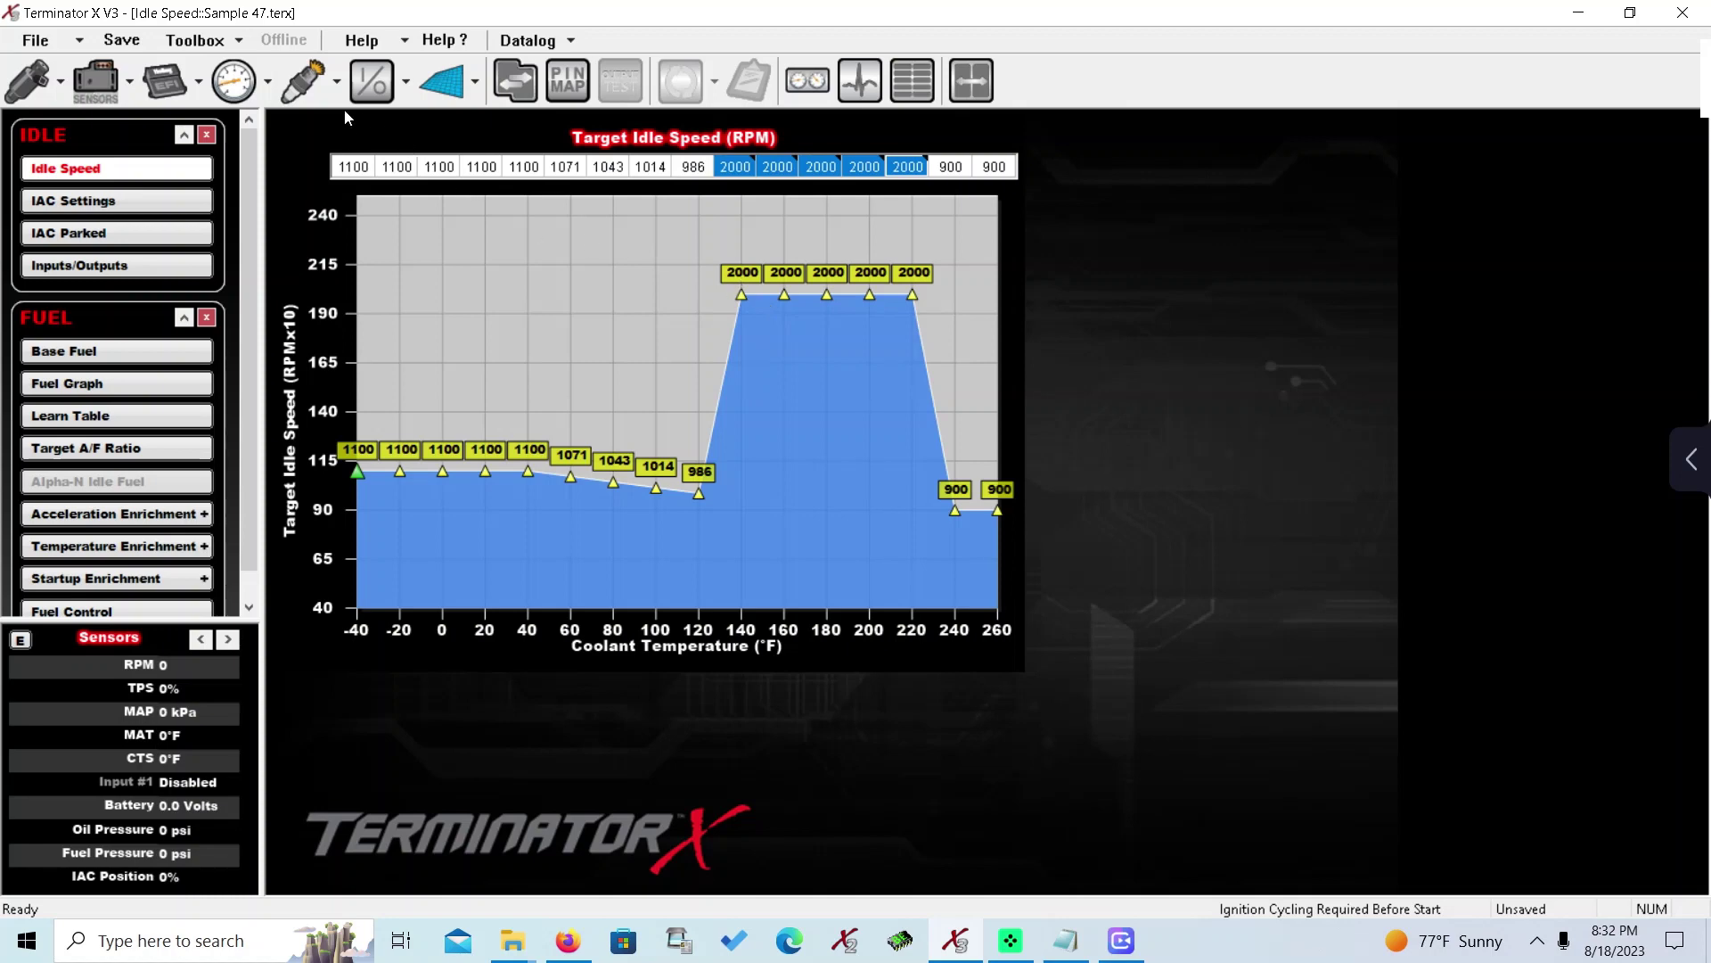
Step: Choose GM LSx advanced idle control and Stepper IAC type, then return to the Idle Speed table
{"action": "left_click", "coordinate": [115, 201]}
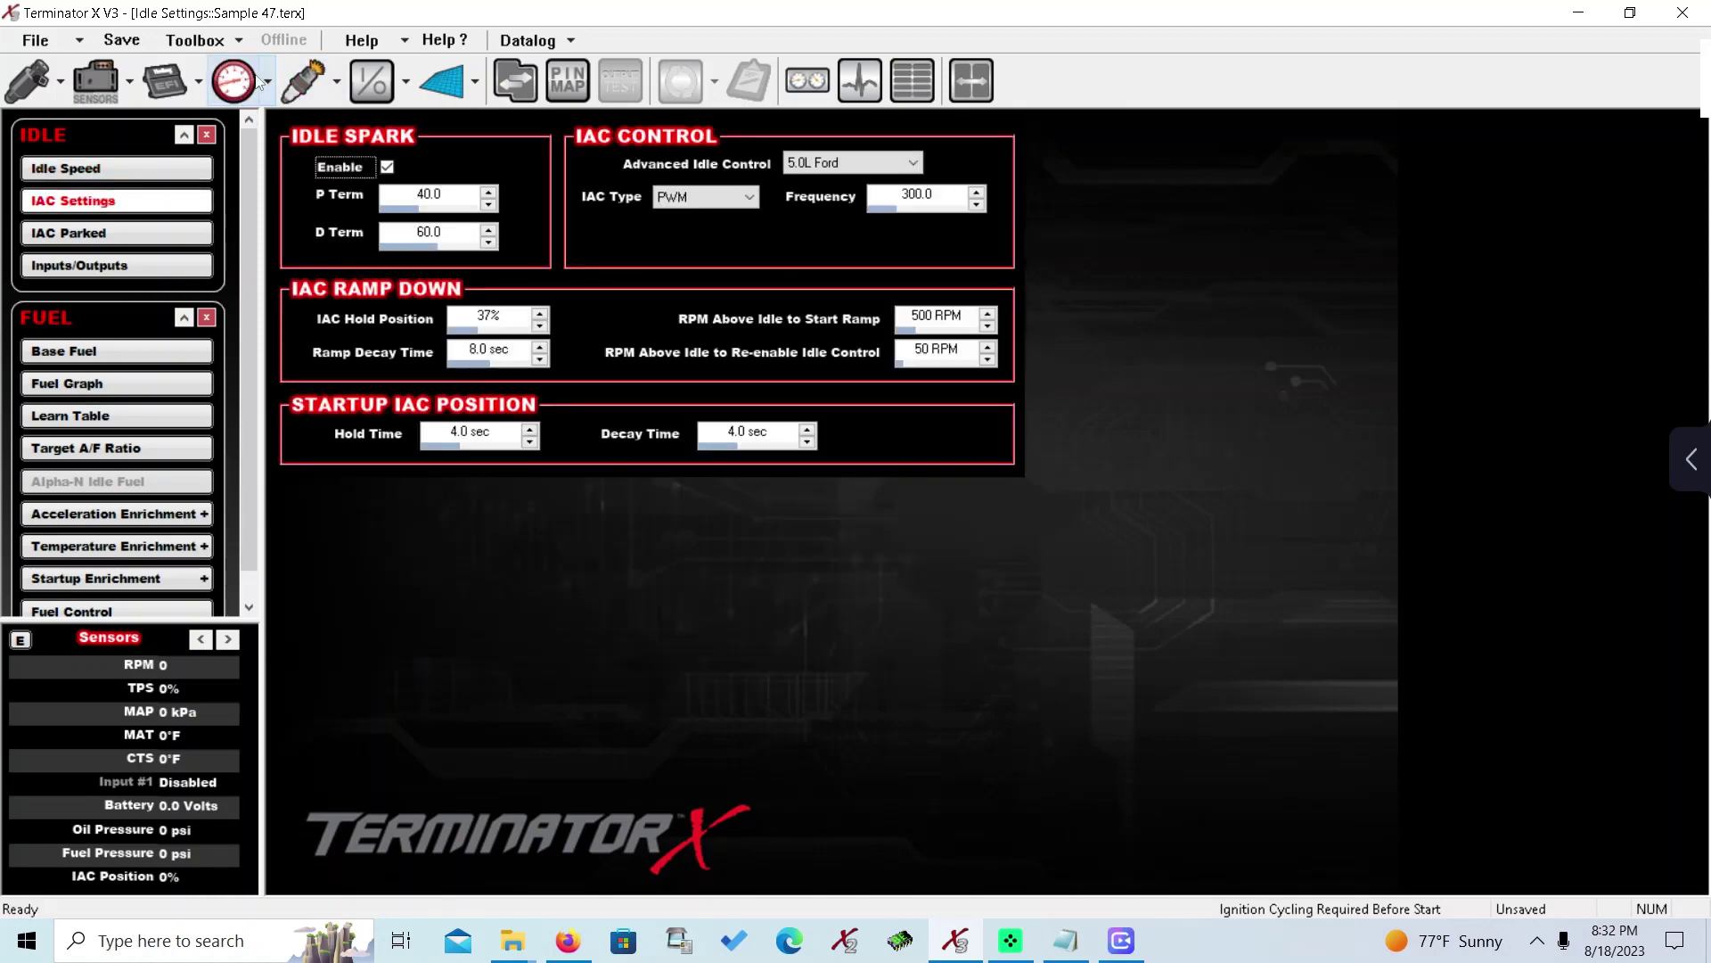
{"action": "left_click", "coordinate": [847, 161]}
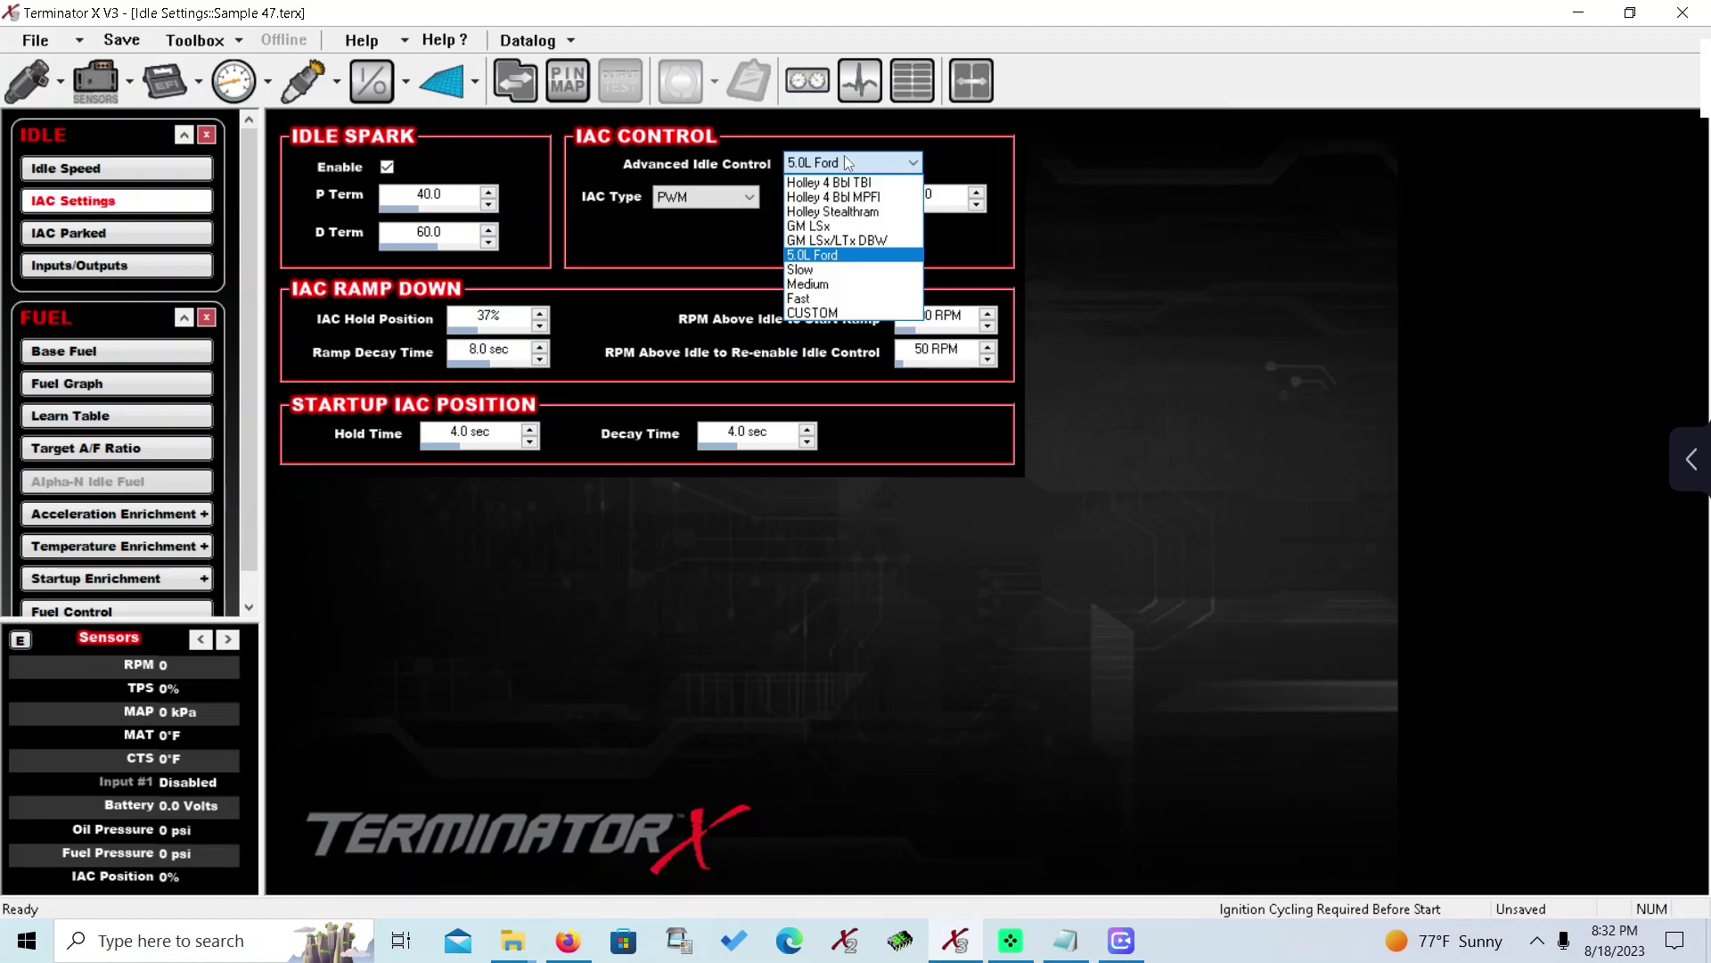
{"action": "left_click", "coordinate": [827, 224]}
{"action": "left_click", "coordinate": [749, 197]}
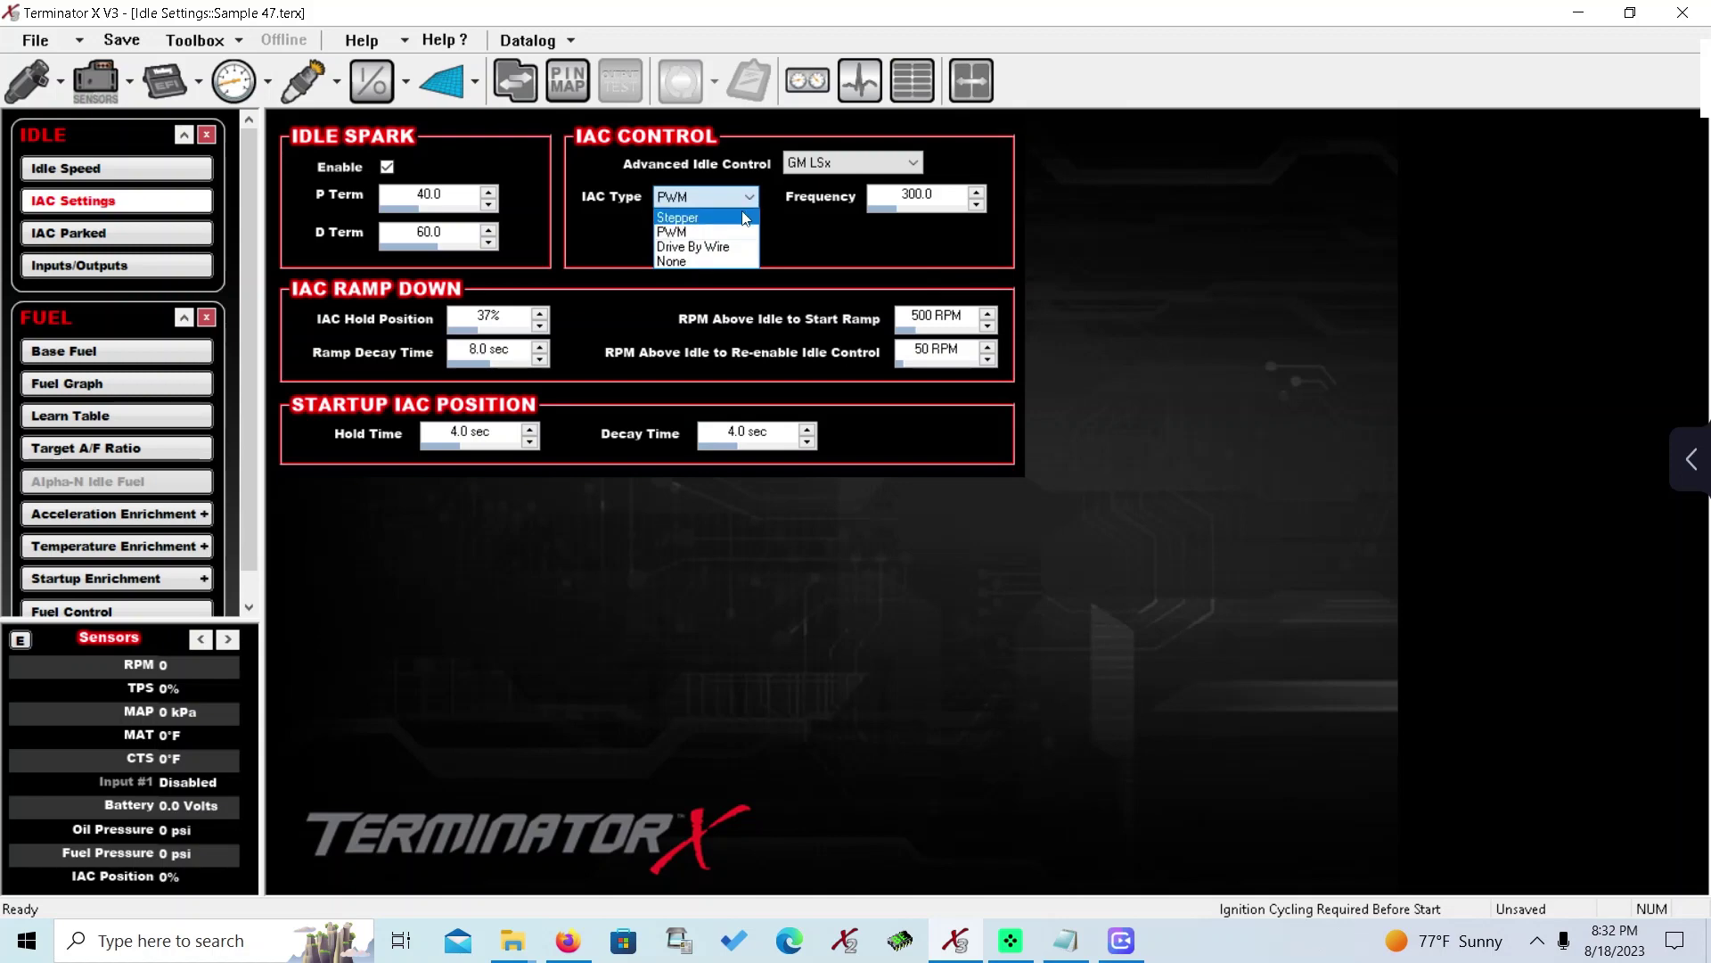
{"action": "left_click", "coordinate": [745, 218]}
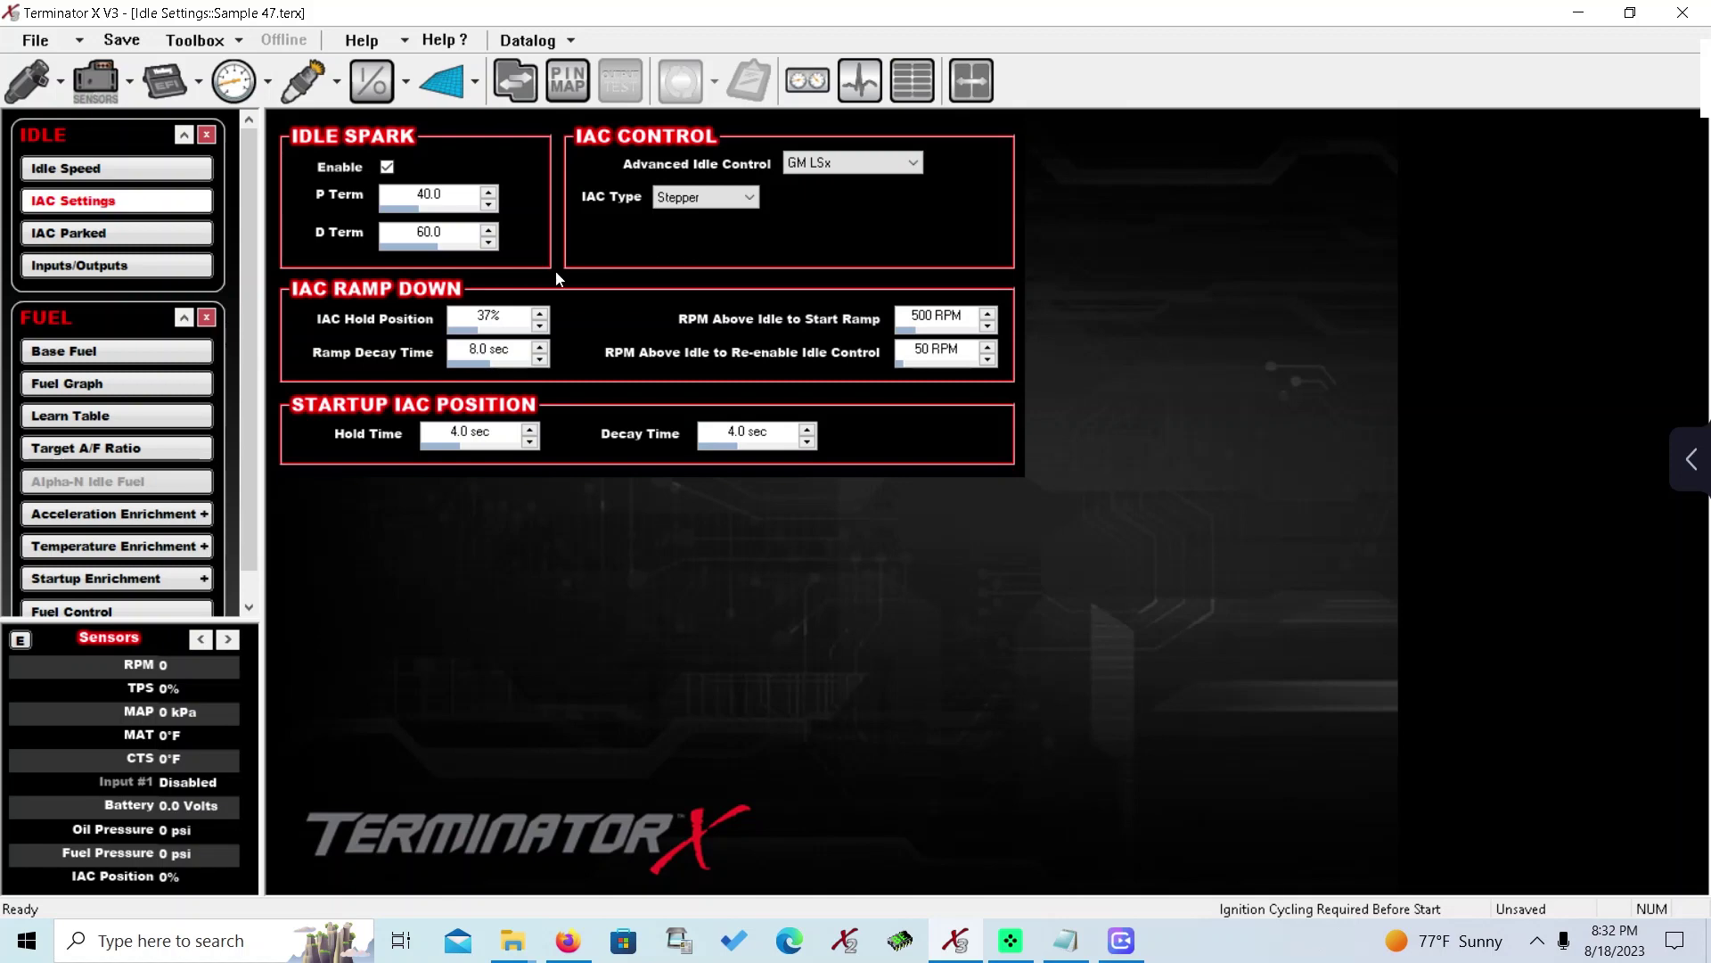
{"action": "left_click", "coordinate": [93, 172]}
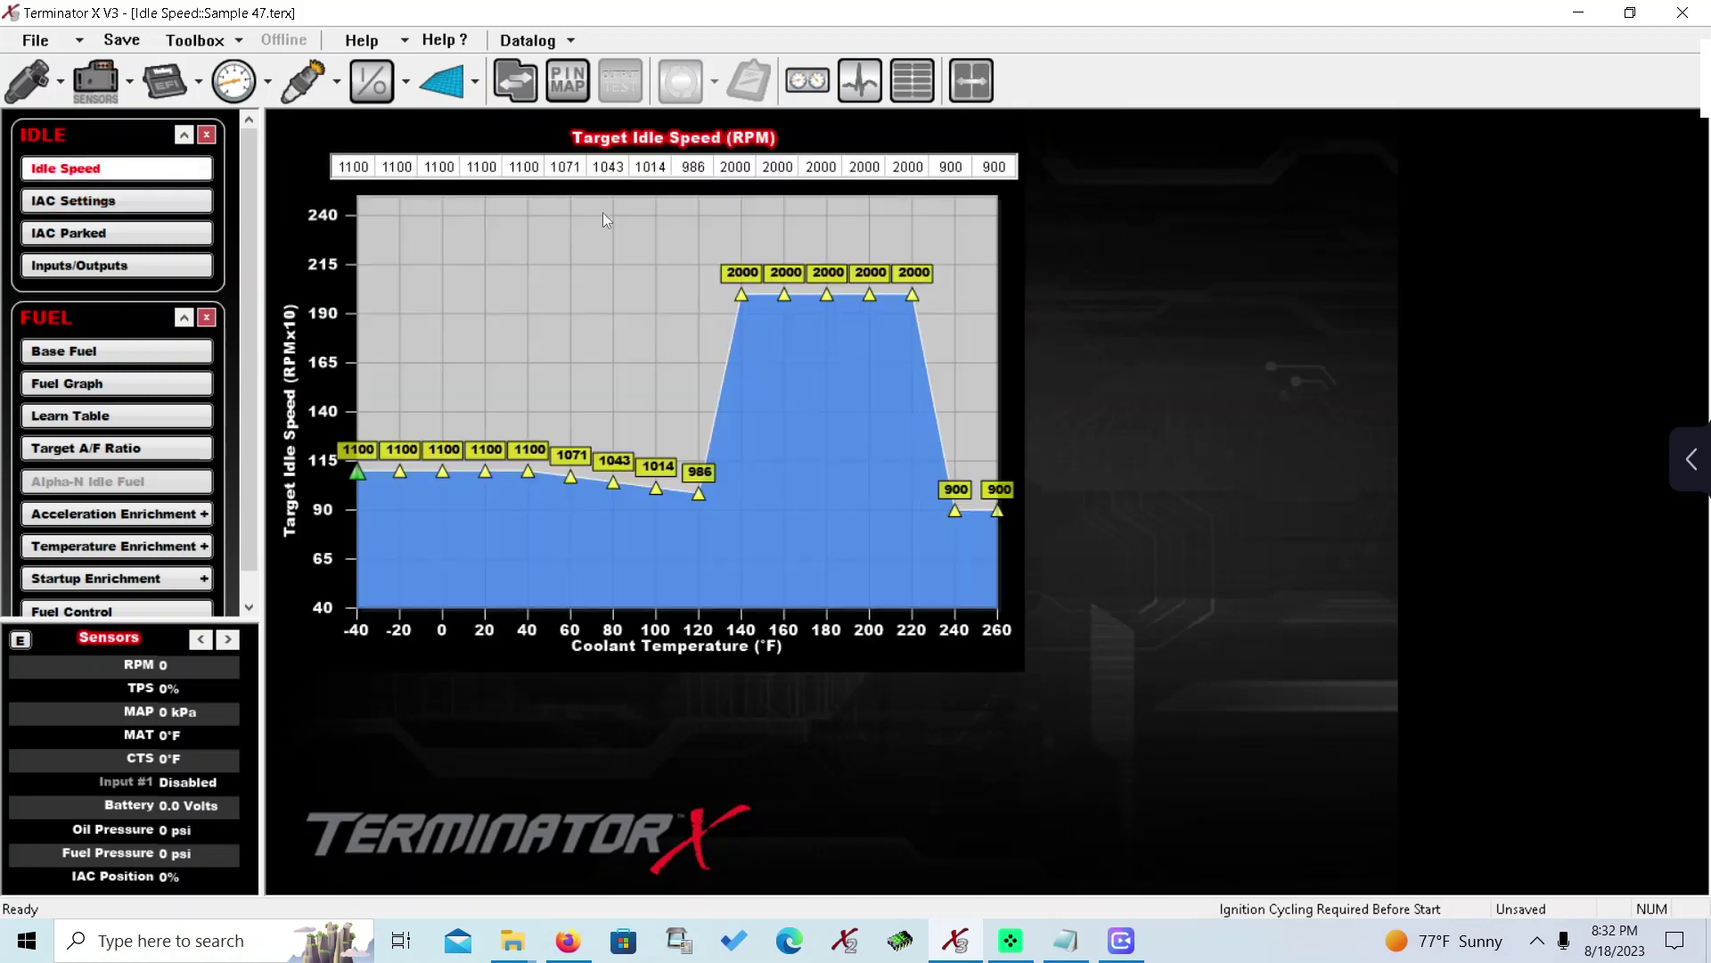
Step: Change the IAC Hold Position from 37% to 48%
{"action": "left_click", "coordinate": [109, 202]}
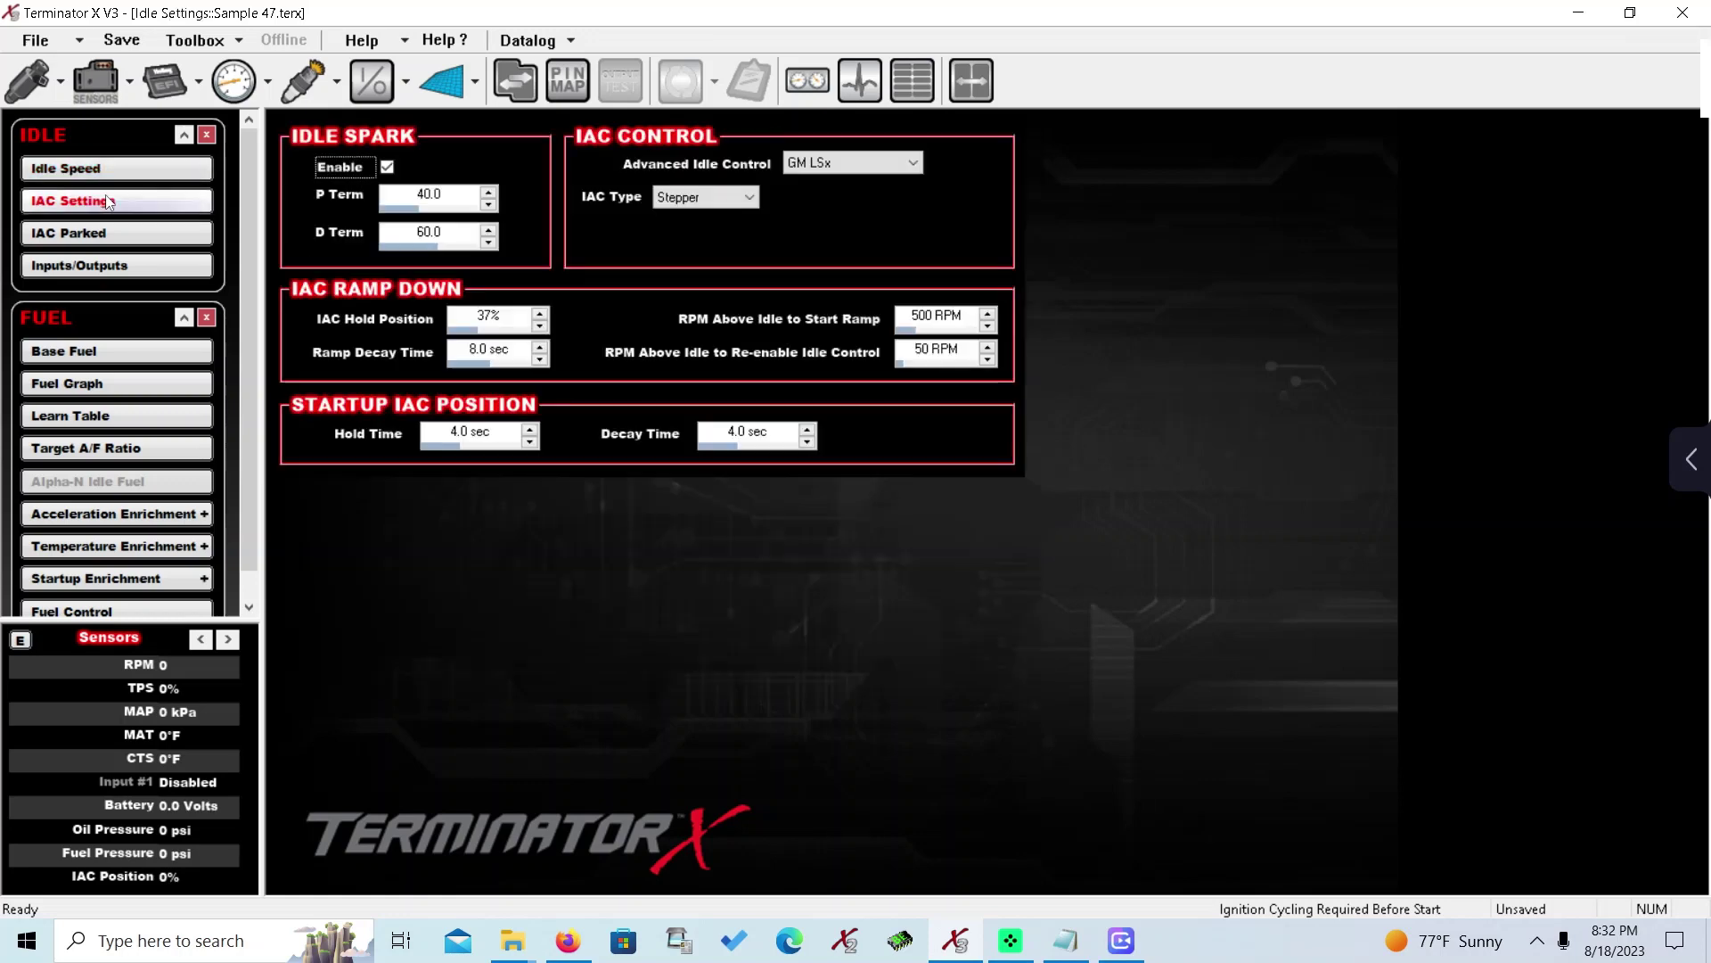
{"action": "left_click", "coordinate": [511, 325]}
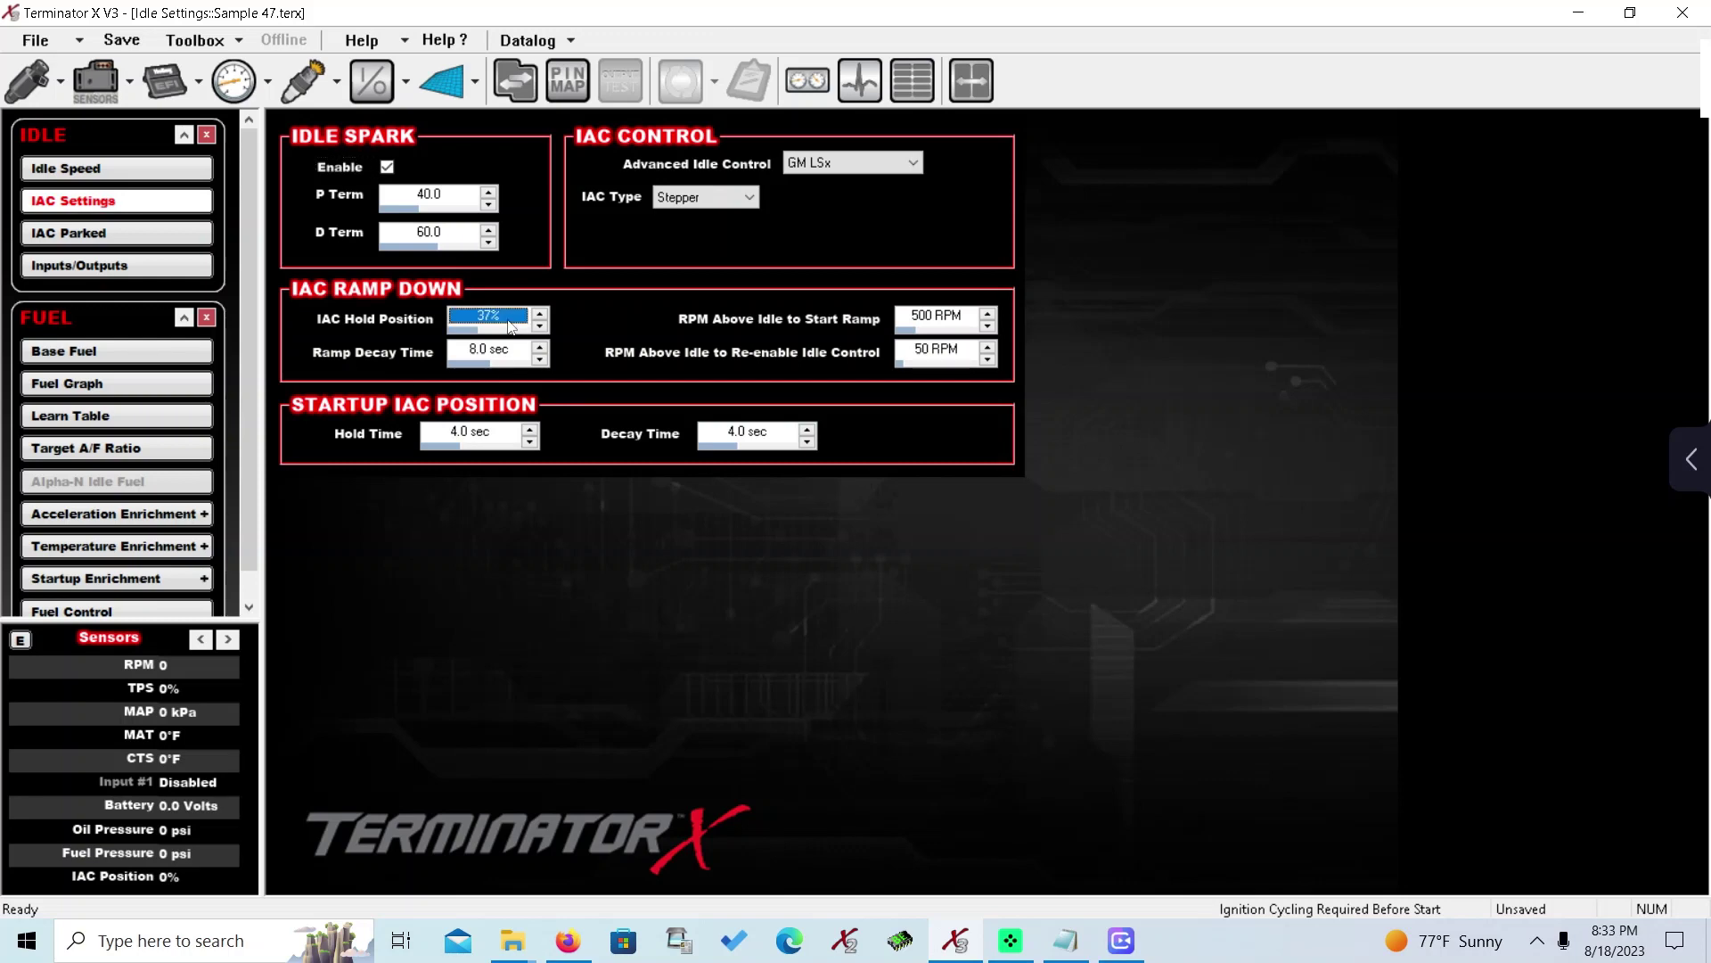
{"action": "key", "text": "BackSpace"}
{"action": "type", "text": "50"}
{"action": "key", "text": "BackSpace"}
{"action": "key", "text": "BackSpace"}
{"action": "type", "text": "48"}
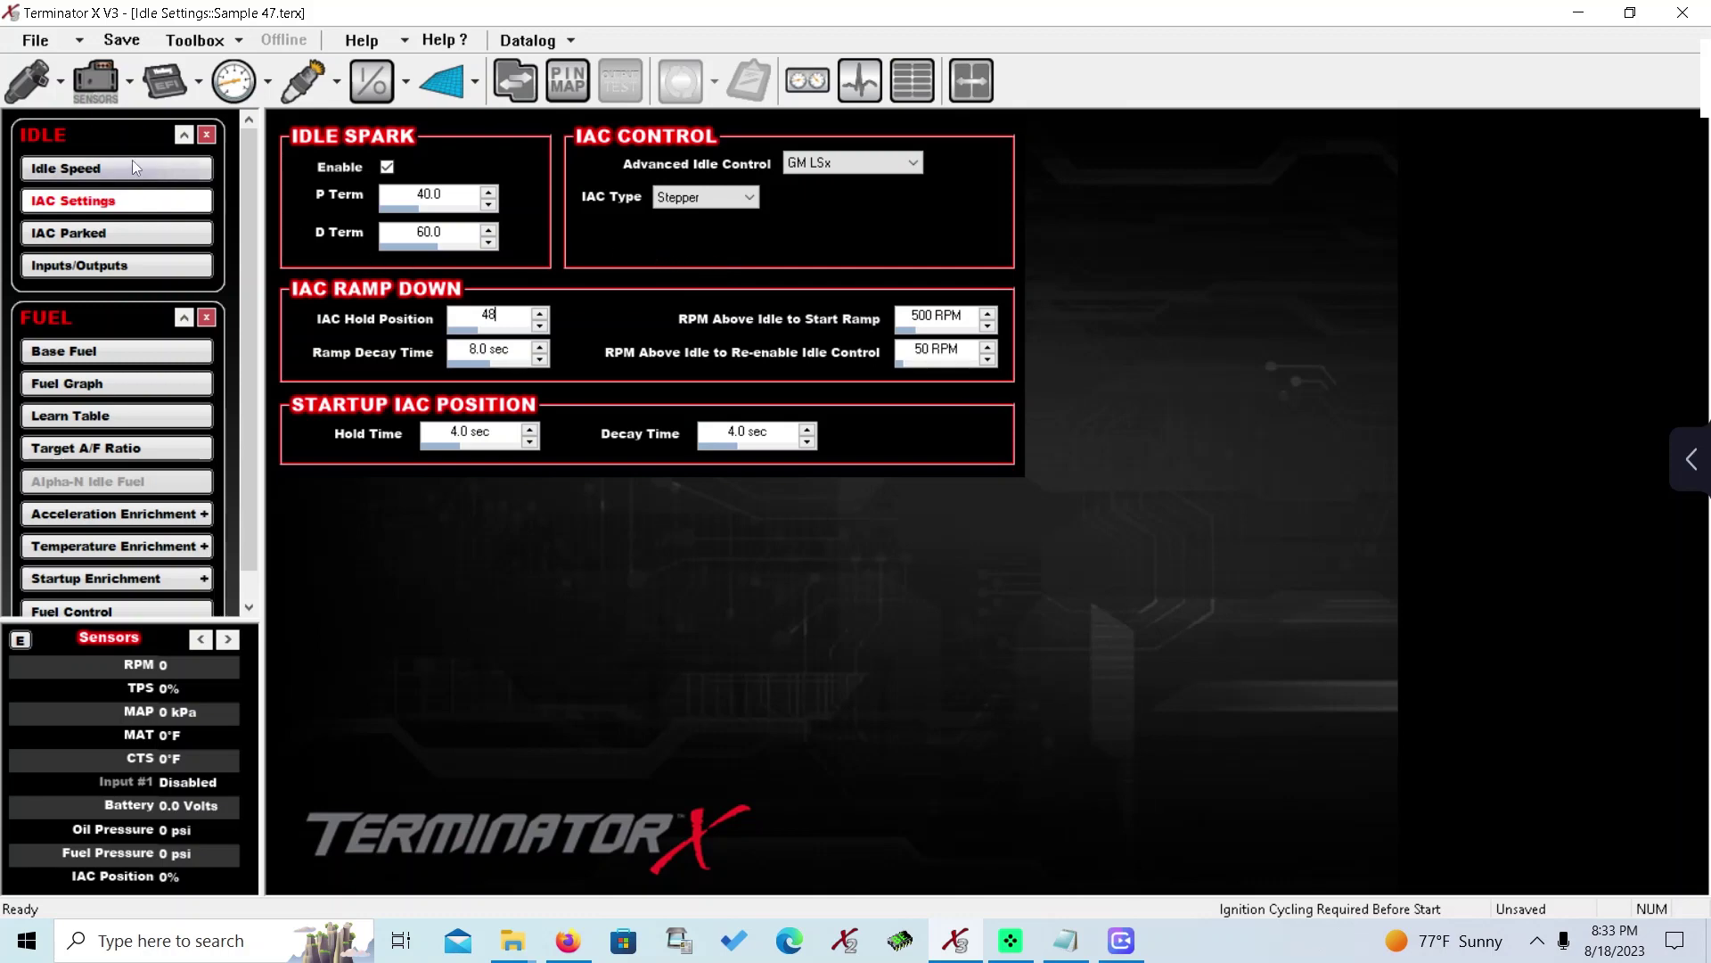
Step: Replace the 500 RPM Above Idle to Start Ramp value with 1000
{"action": "left_click", "coordinate": [951, 319]}
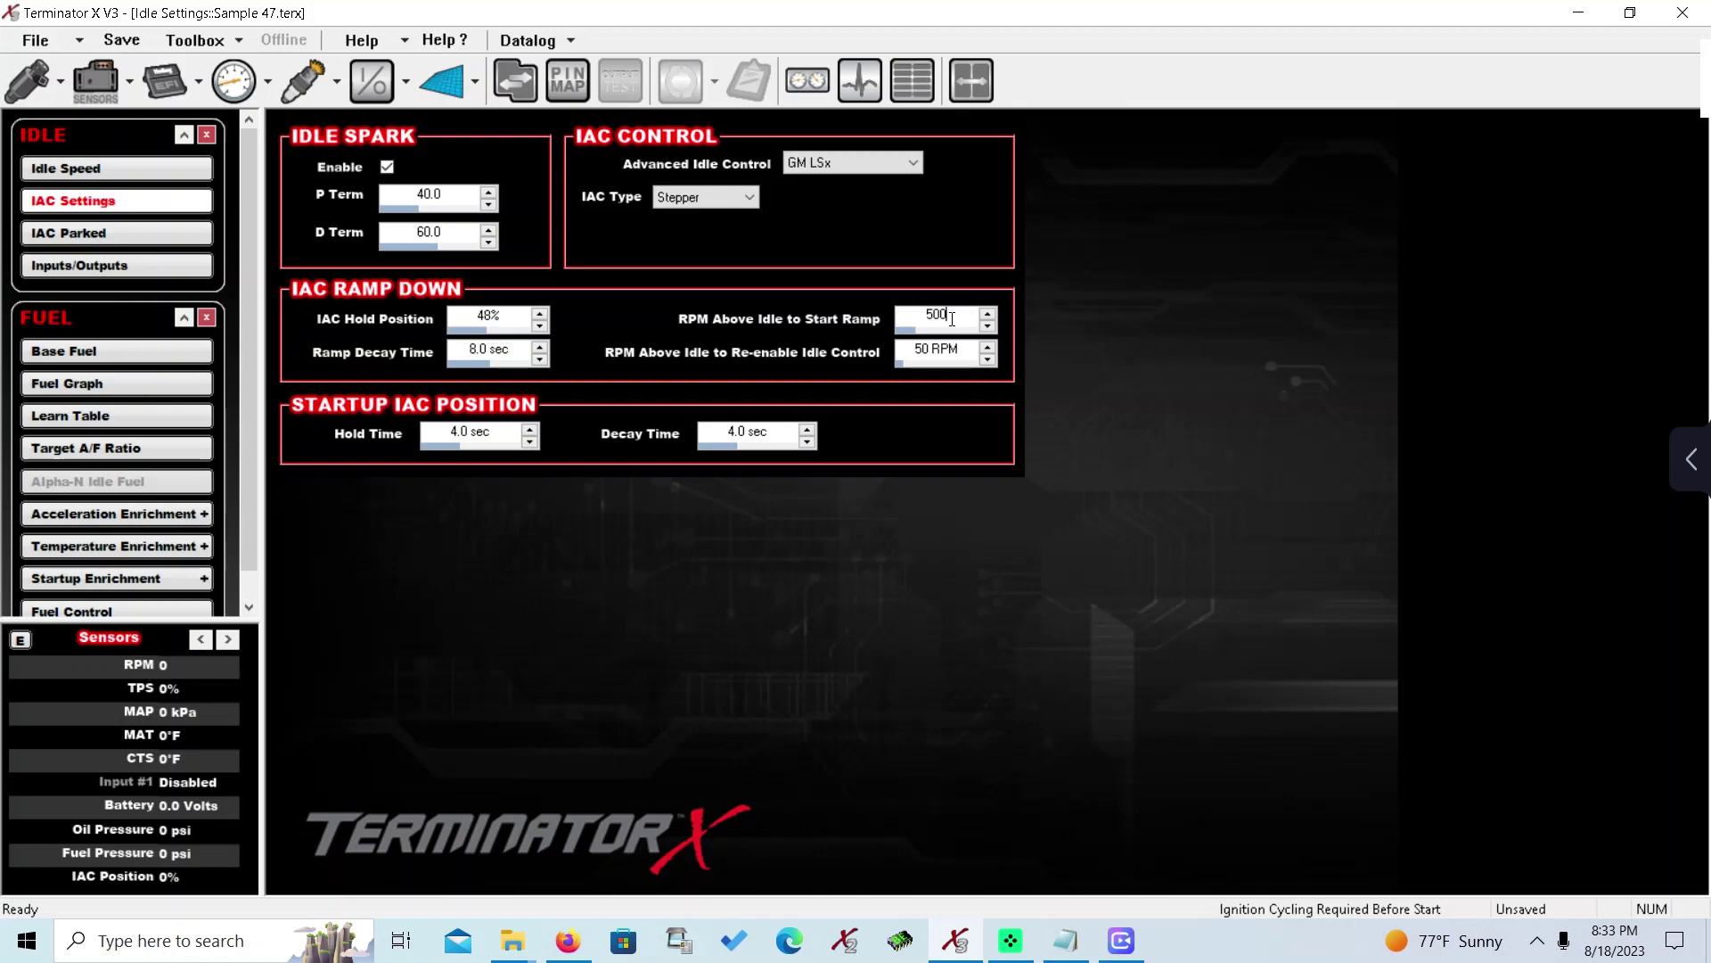
{"action": "key", "text": "BackSpace"}
{"action": "key", "text": "BackSpace"}
{"action": "key", "text": "BackSpace"}
{"action": "type", "text": "1000"}
Step: Commit the 1000 RPM ramp-start value by moving to the Re-enable Idle Control field
{"action": "left_click", "coordinate": [936, 355]}
{"action": "left_click", "coordinate": [507, 322]}
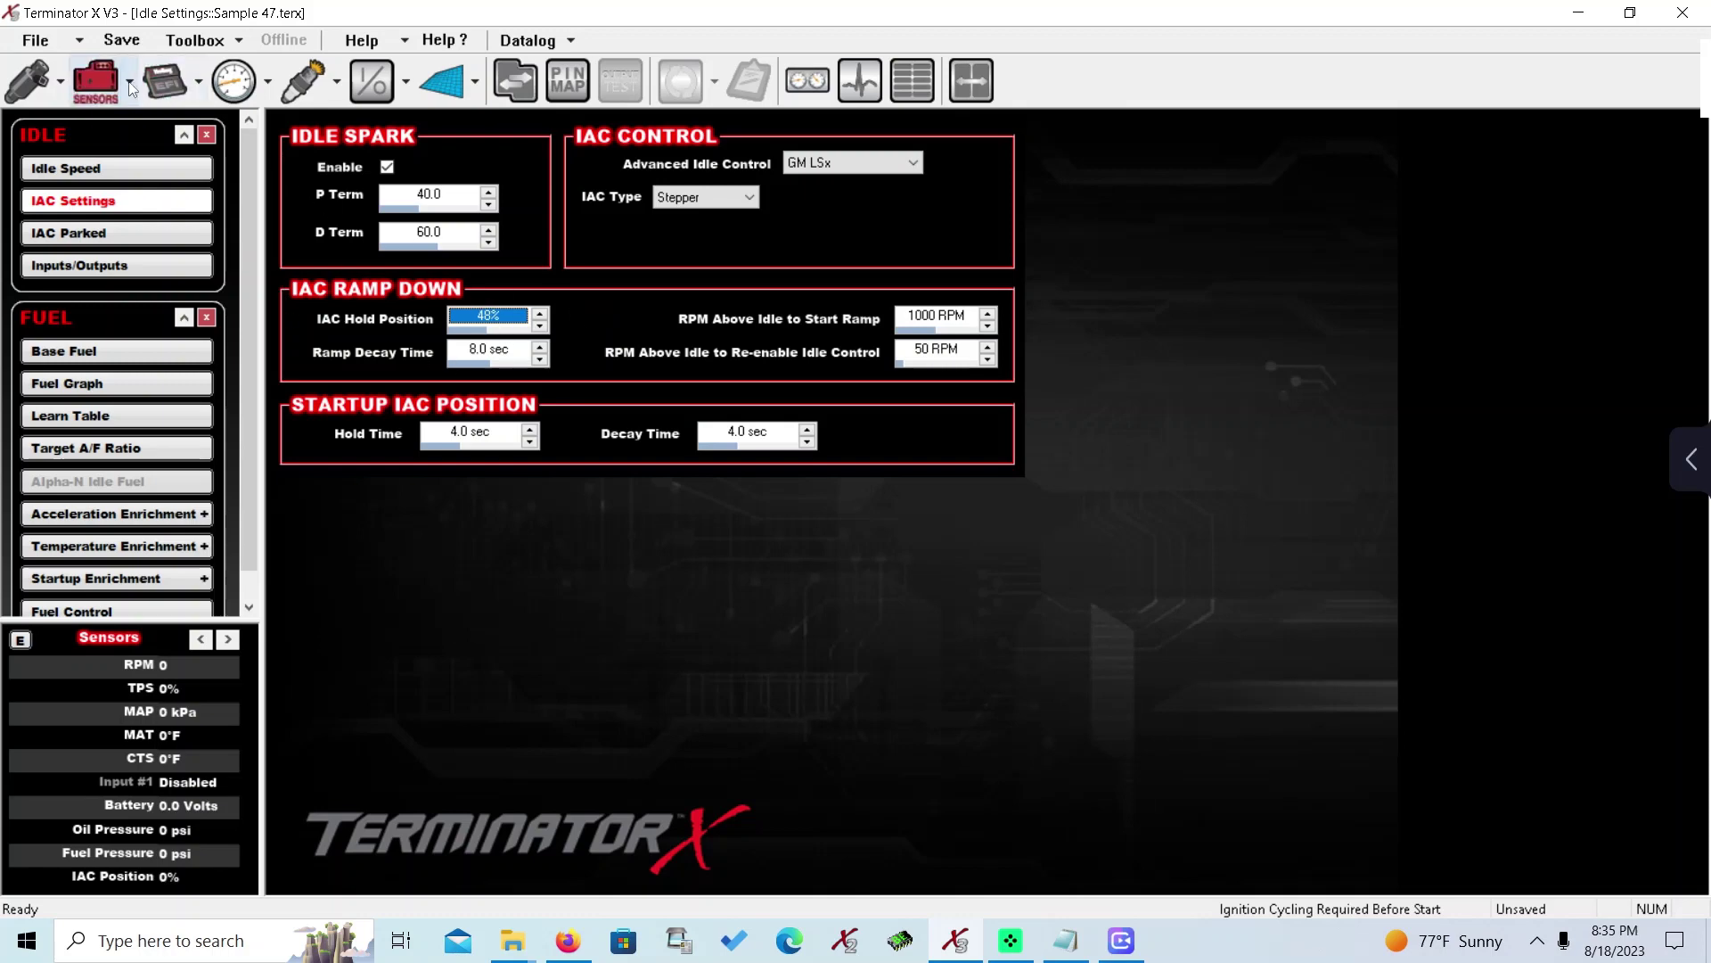
{"action": "left_click", "coordinate": [29, 81]}
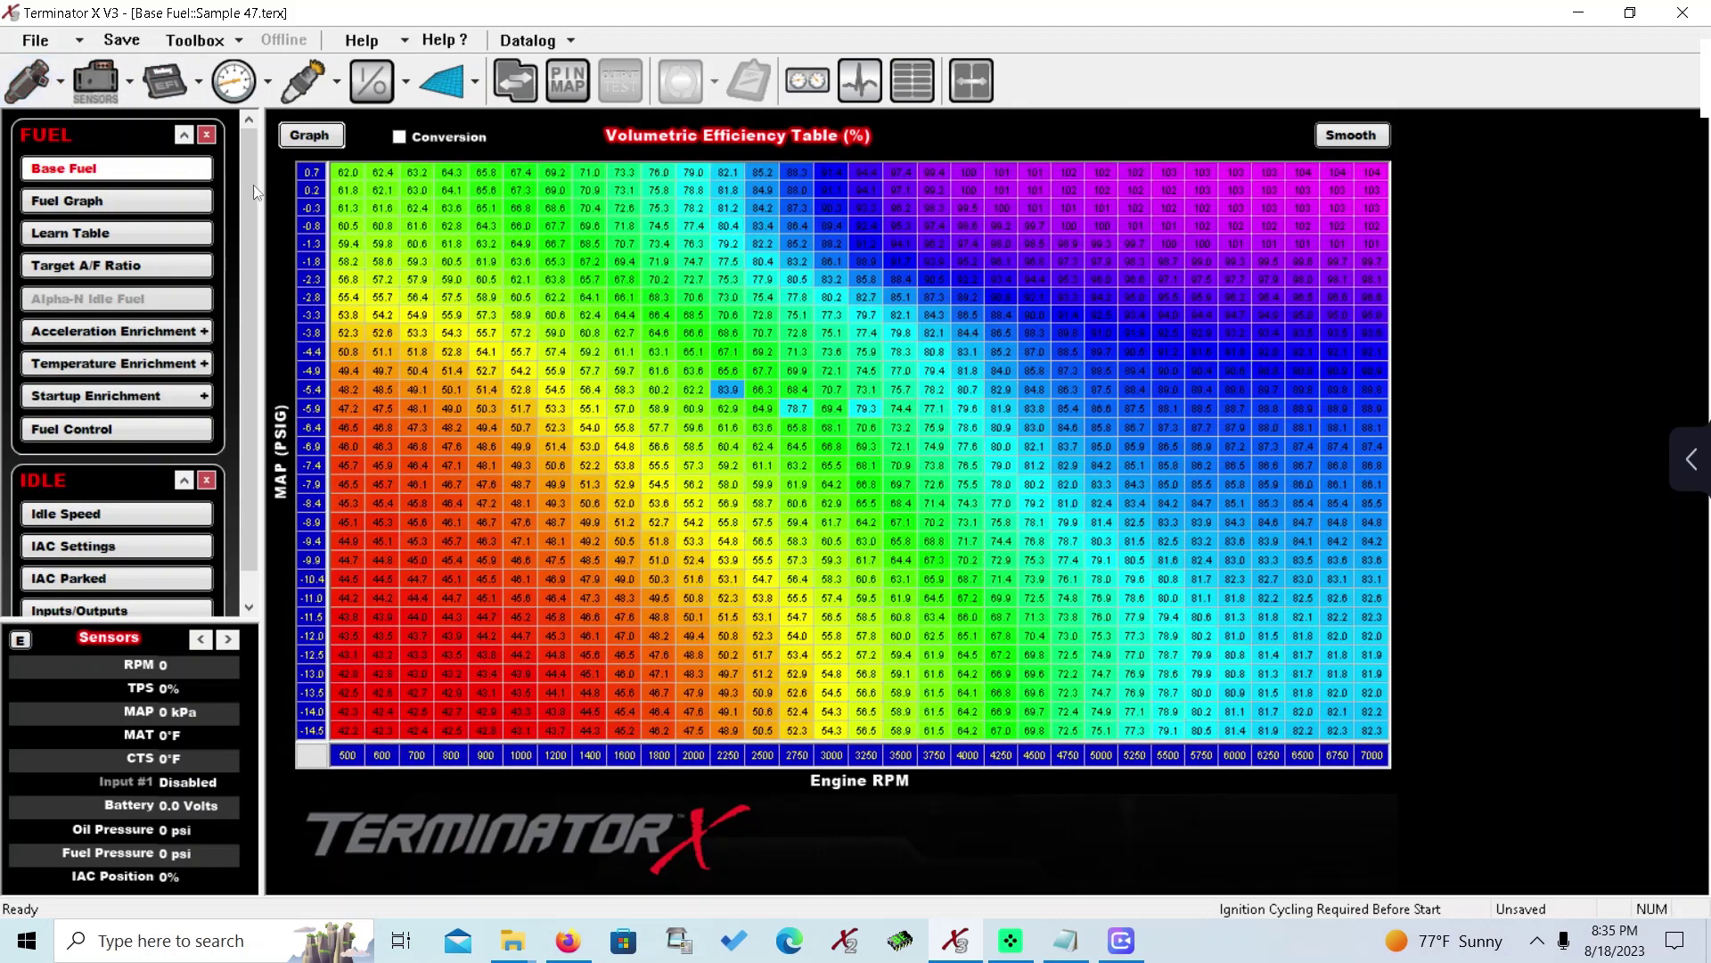
{"action": "left_click_drag", "start_coordinate": [384, 408], "coordinate": [559, 502]}
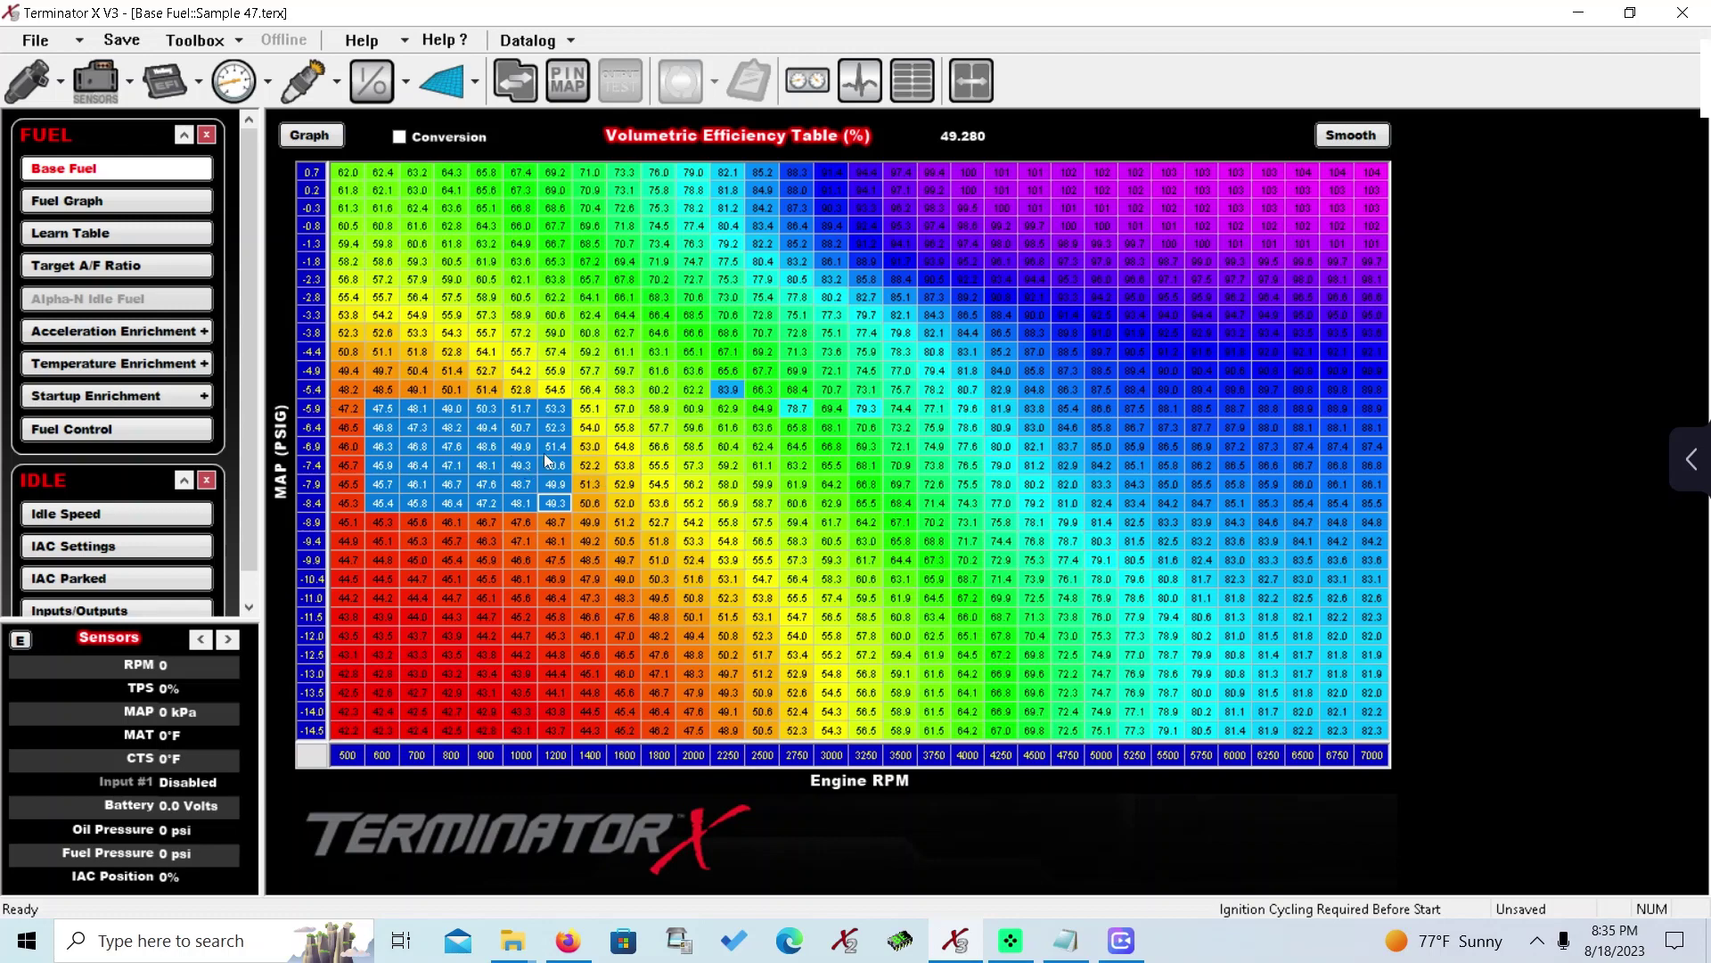
{"action": "left_click", "coordinate": [233, 81]}
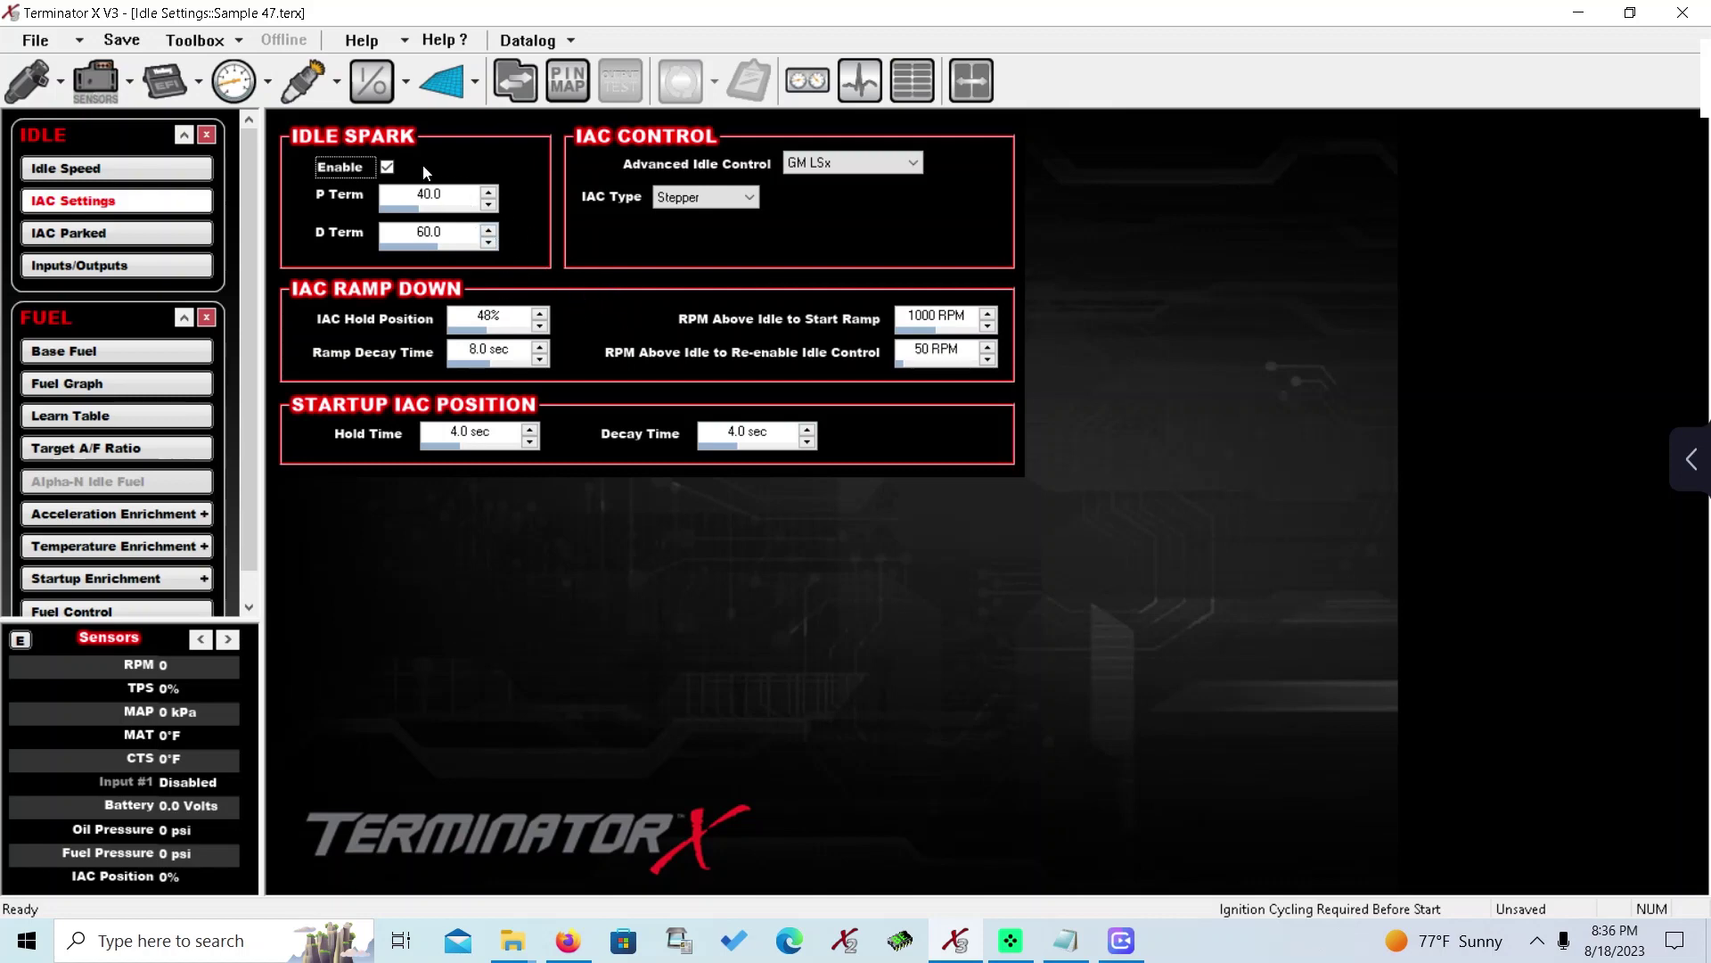
{"action": "left_click", "coordinate": [388, 168]}
{"action": "left_click", "coordinate": [388, 168]}
{"action": "left_click", "coordinate": [389, 169]}
Step: Compare the Base Fuel VE table with the all-zero Learn Table and highlight the mid-40s idle cells
{"action": "left_click", "coordinate": [45, 88]}
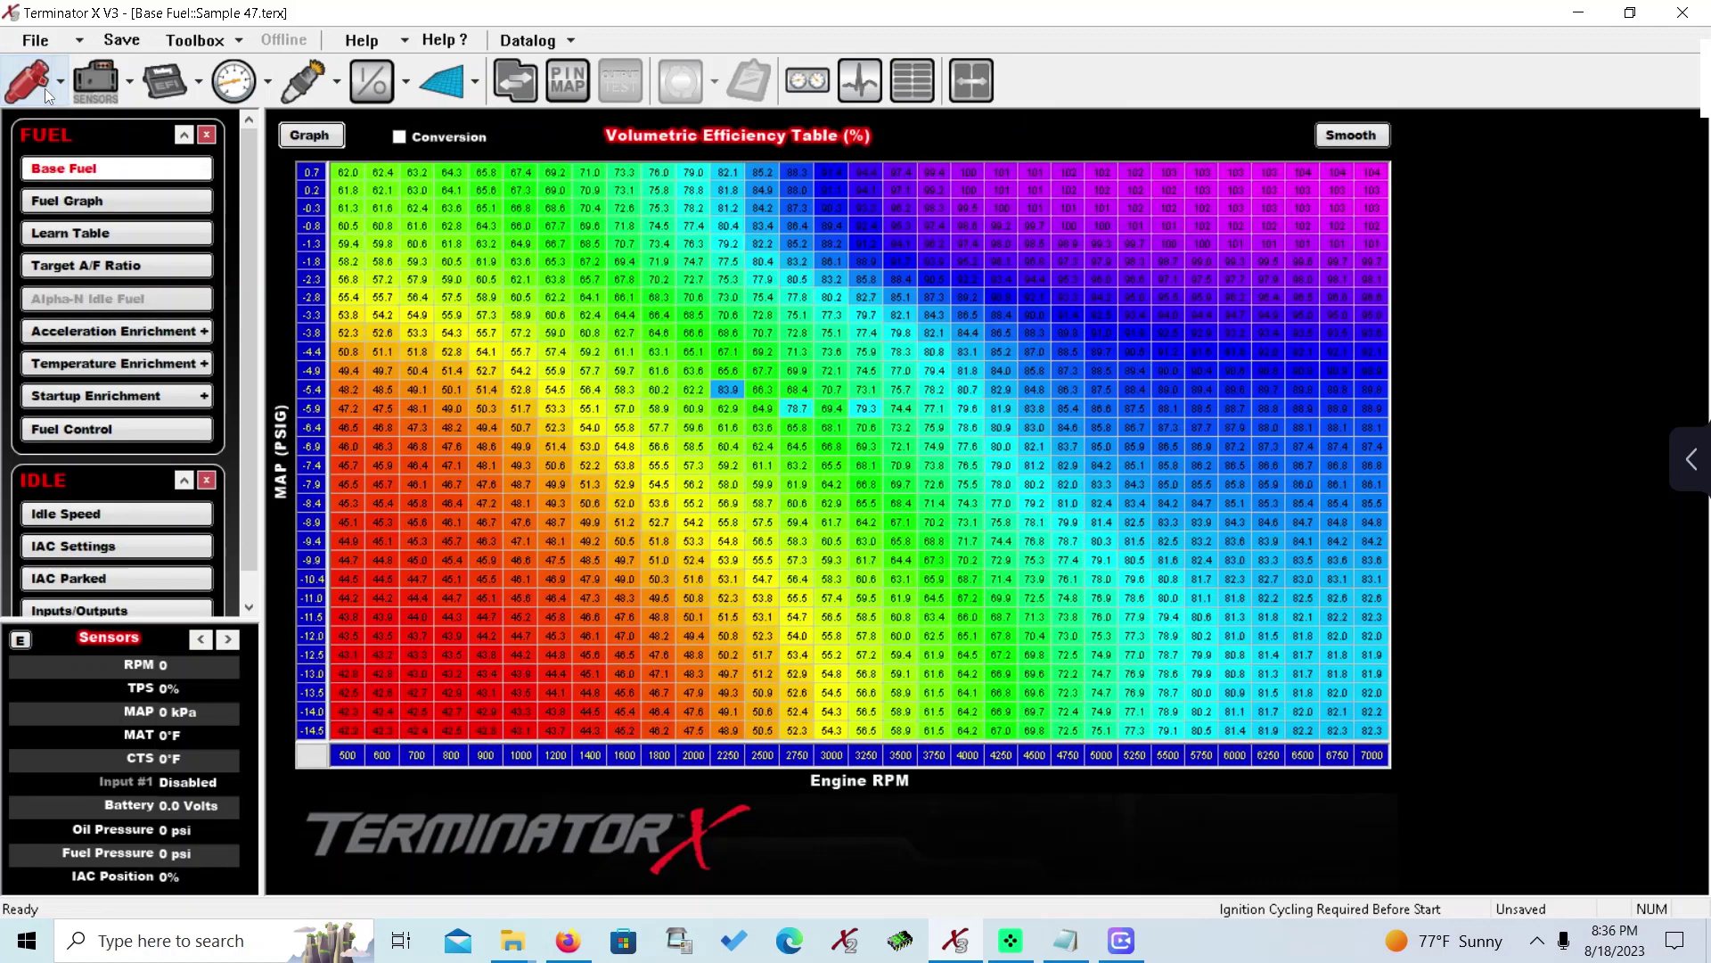
{"action": "left_click", "coordinate": [99, 231]}
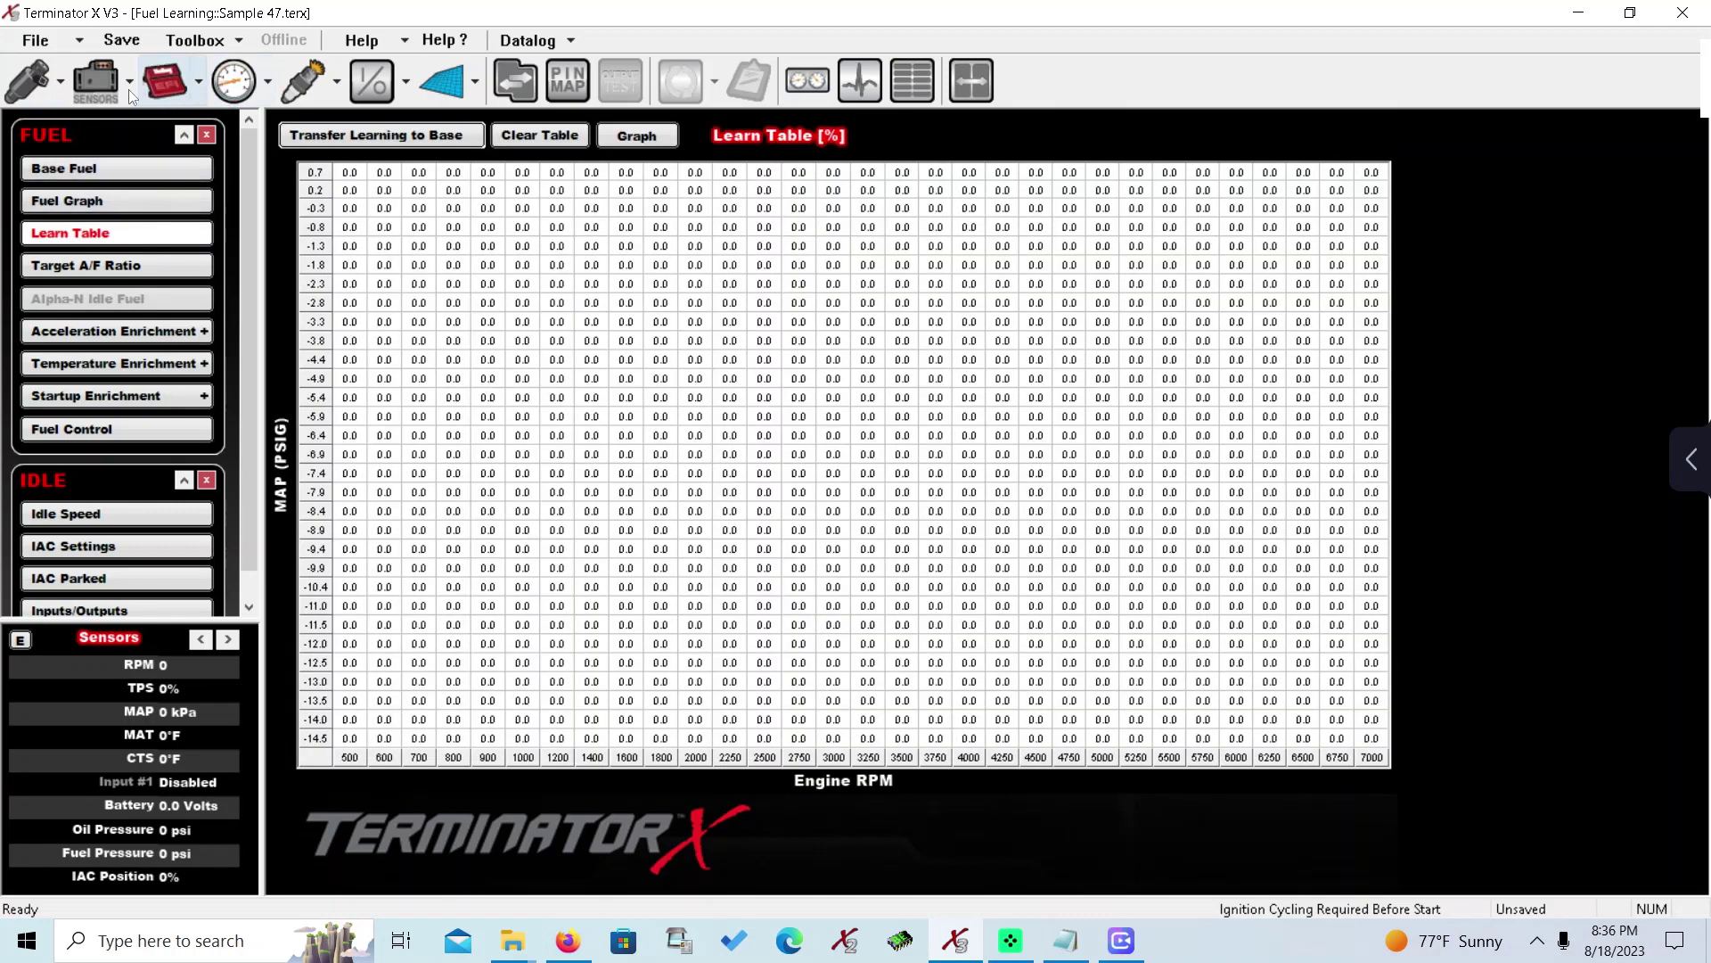
{"action": "left_click", "coordinate": [82, 176]}
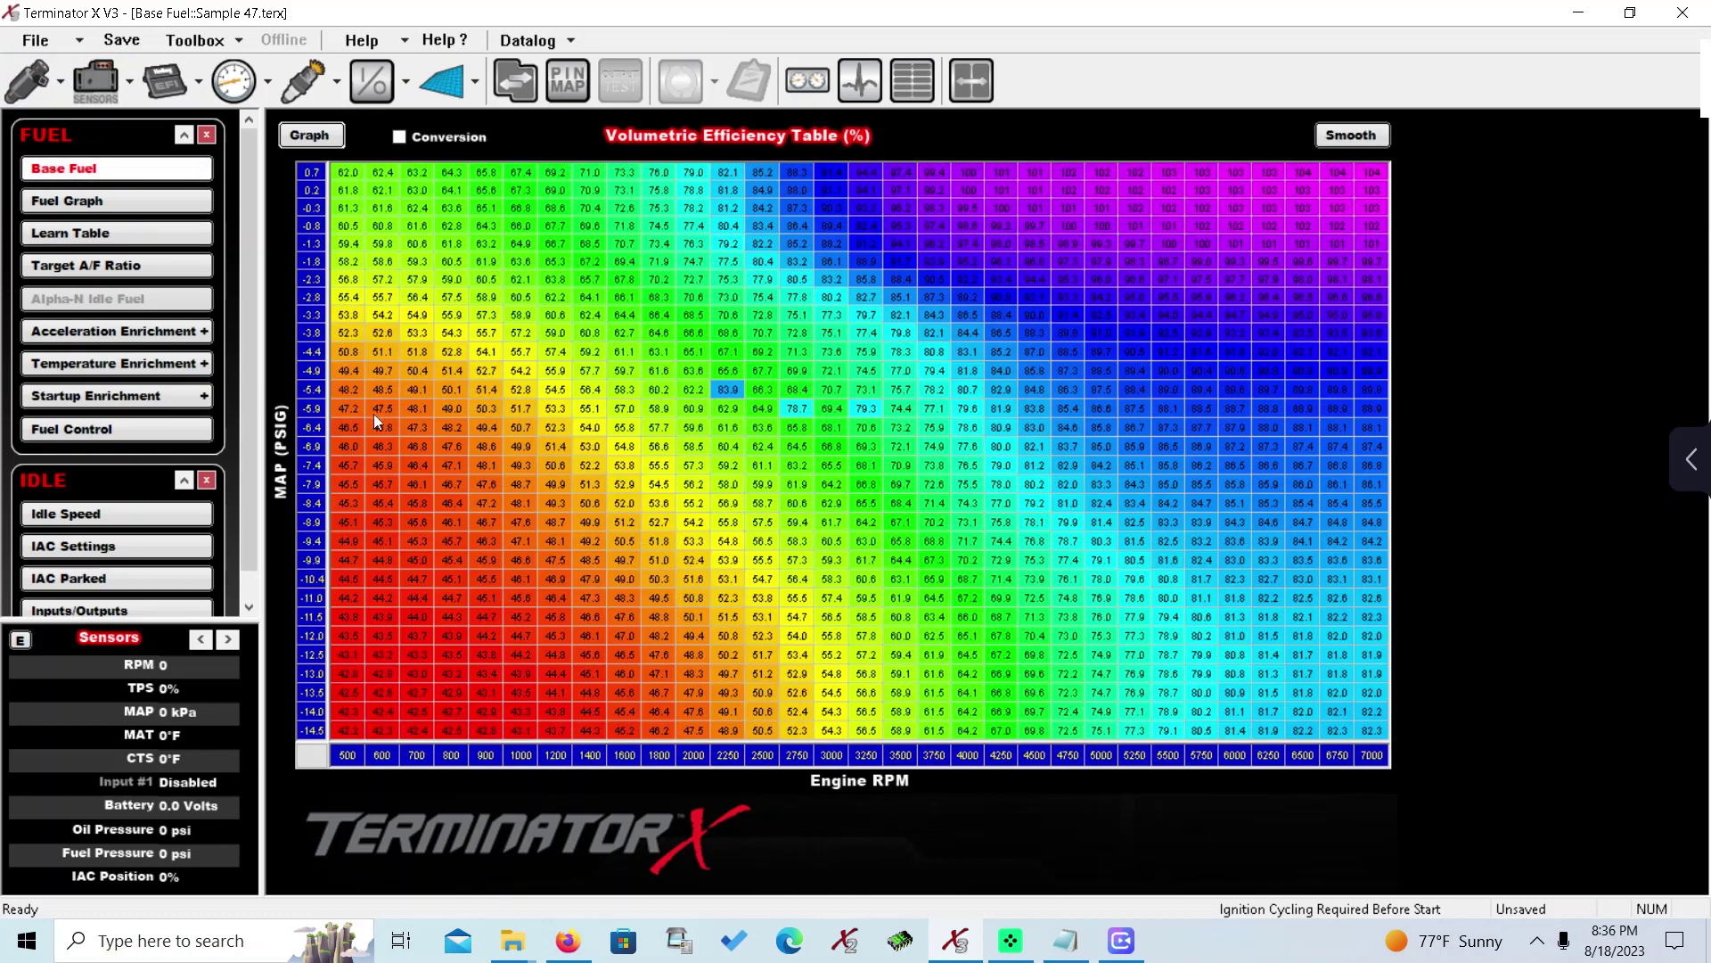
{"action": "left_click_drag", "start_coordinate": [391, 408], "coordinate": [543, 511]}
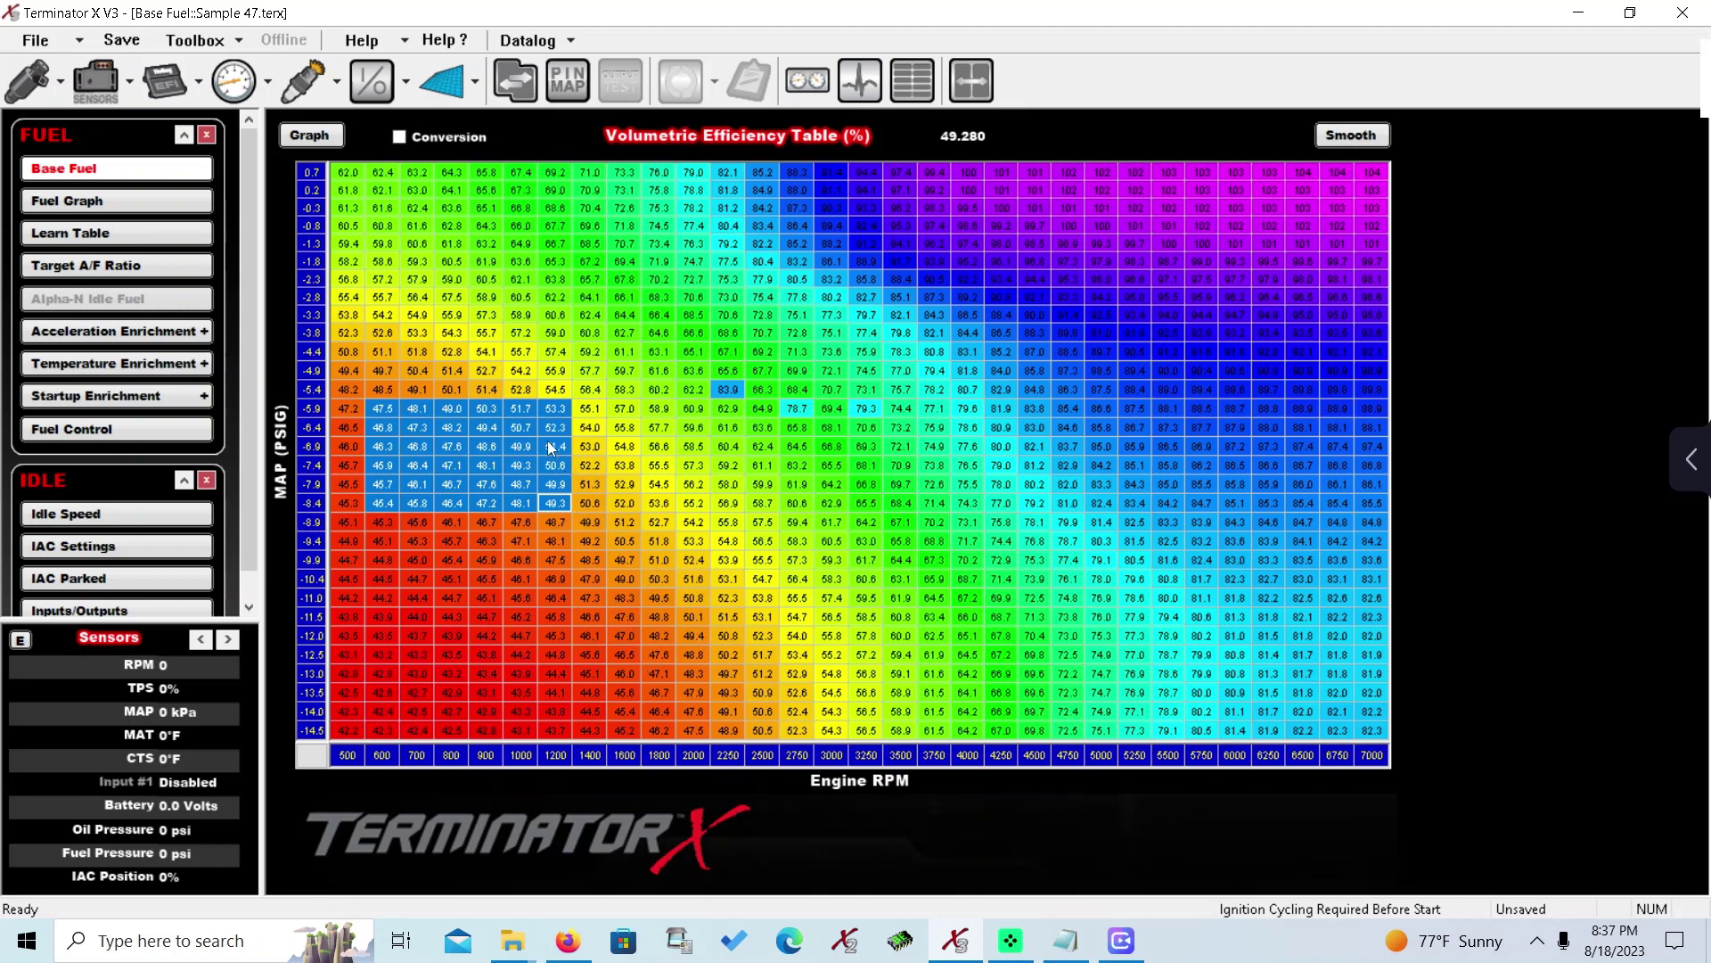
{"action": "left_click_drag", "start_coordinate": [555, 428], "coordinate": [1362, 490]}
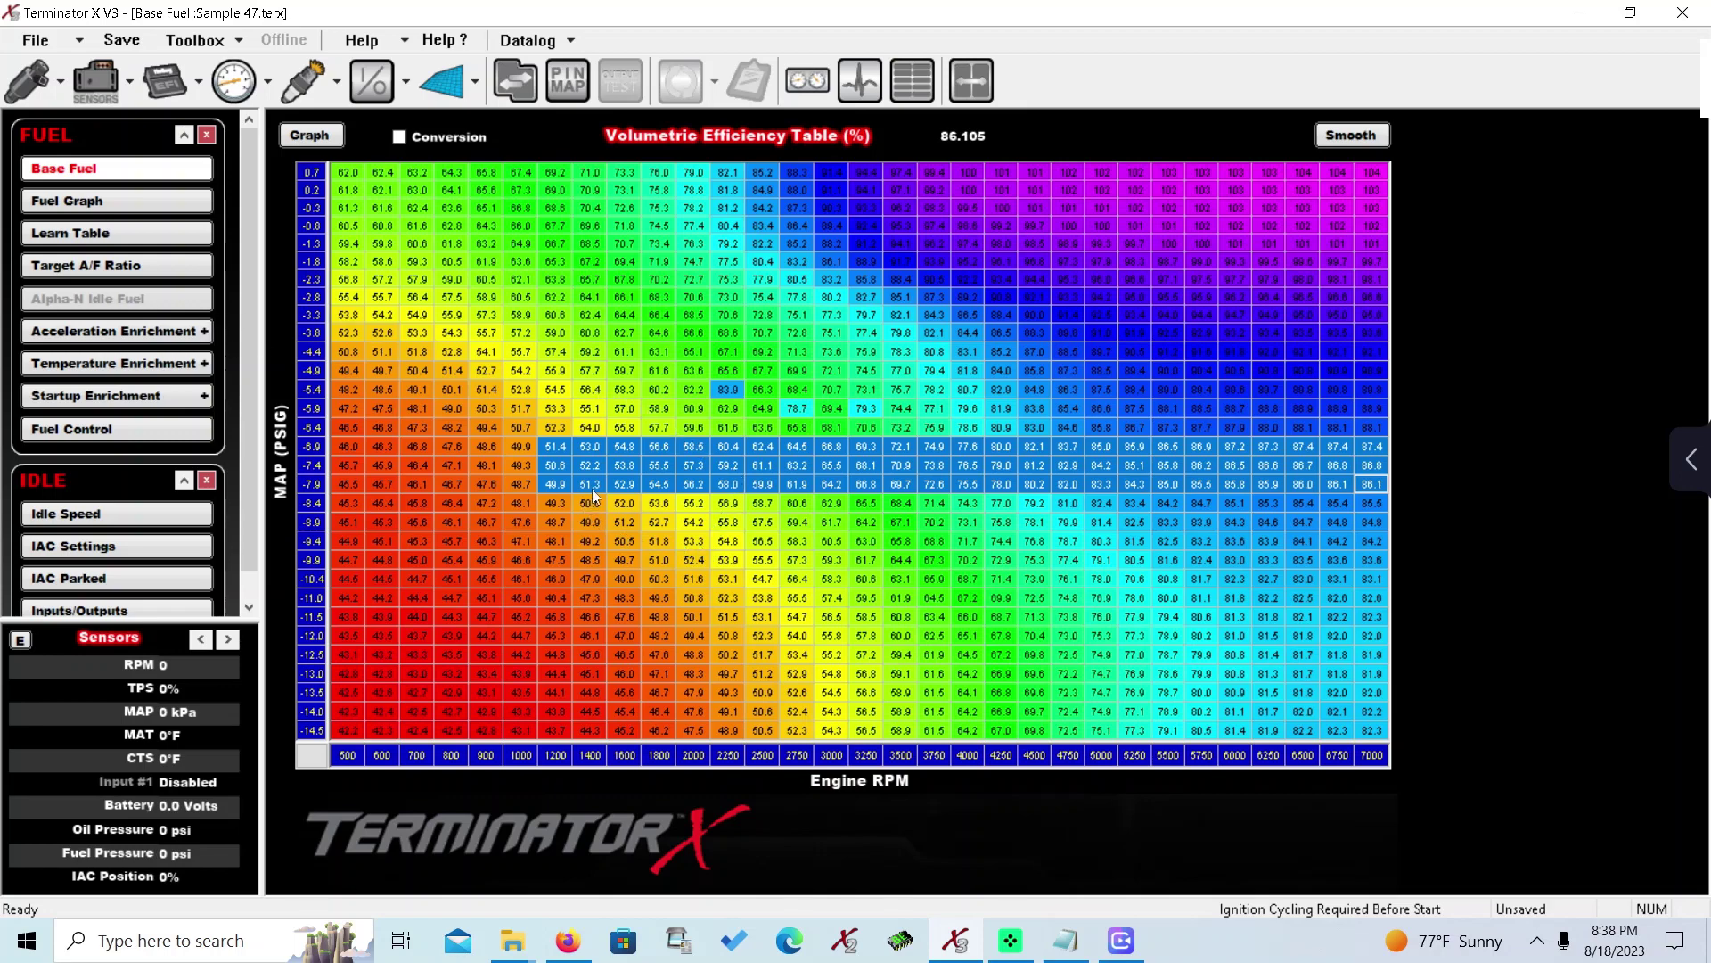
Step: Show the Base Fuel Graph in 3-D and raise the 2750 RPM, -6.4 PSIG VE cell to about 71.9%
{"action": "left_click", "coordinate": [99, 235]}
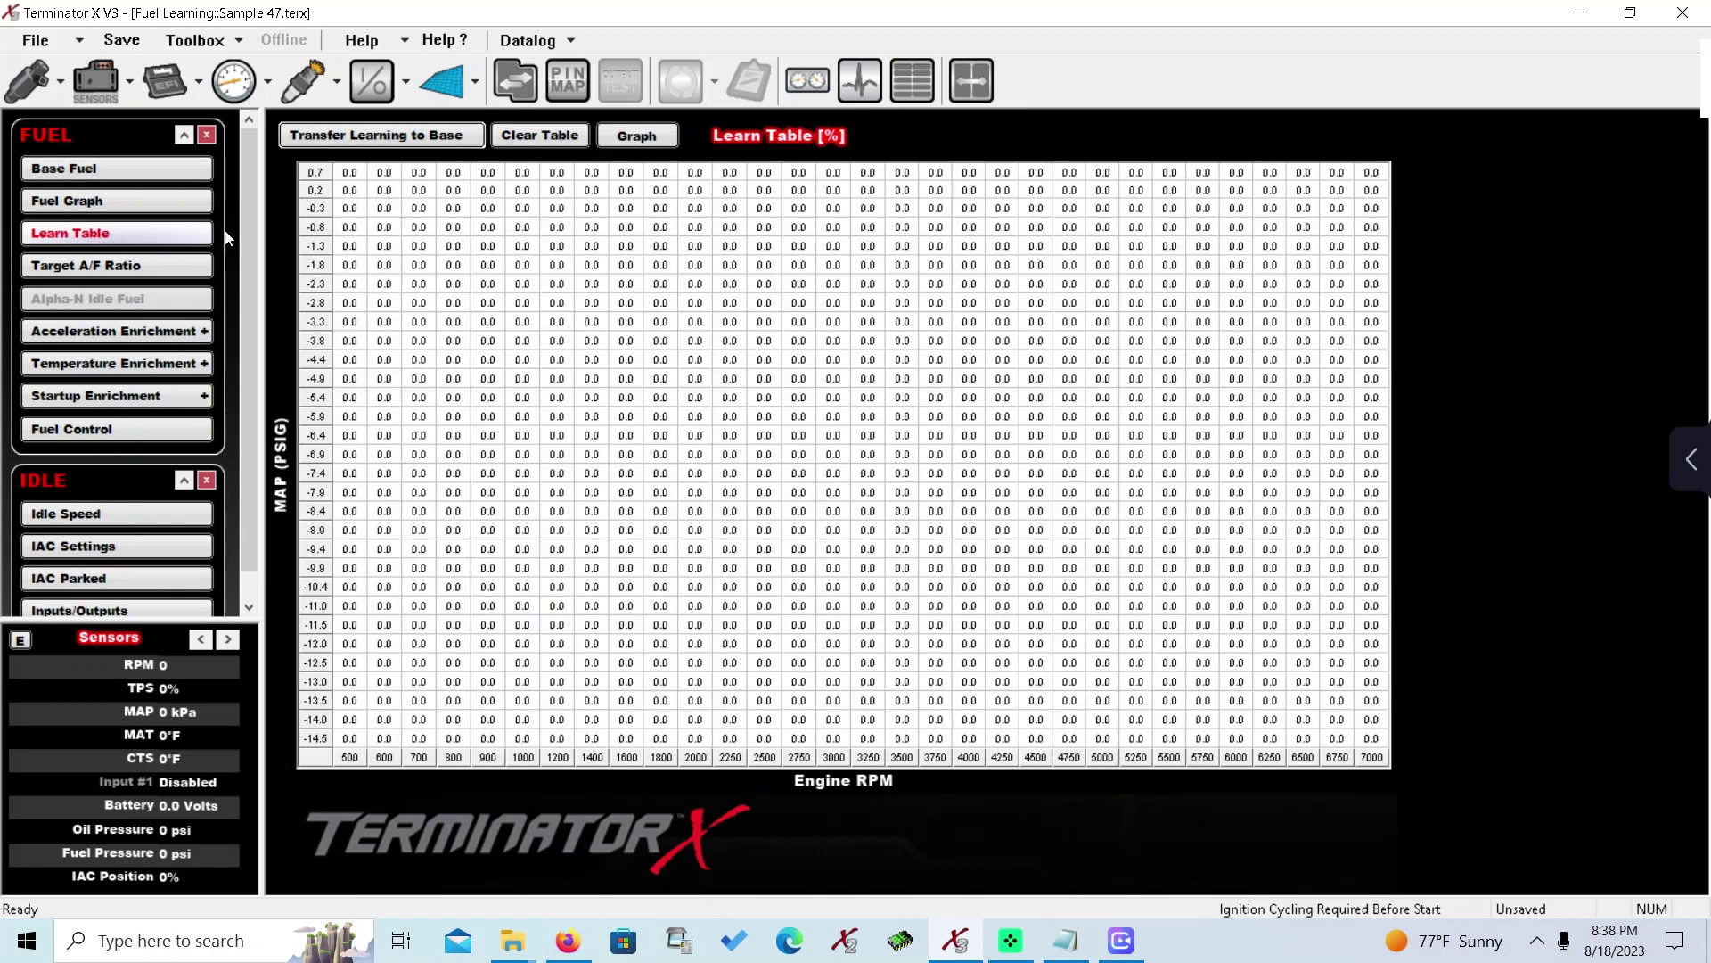
{"action": "left_click", "coordinate": [90, 212]}
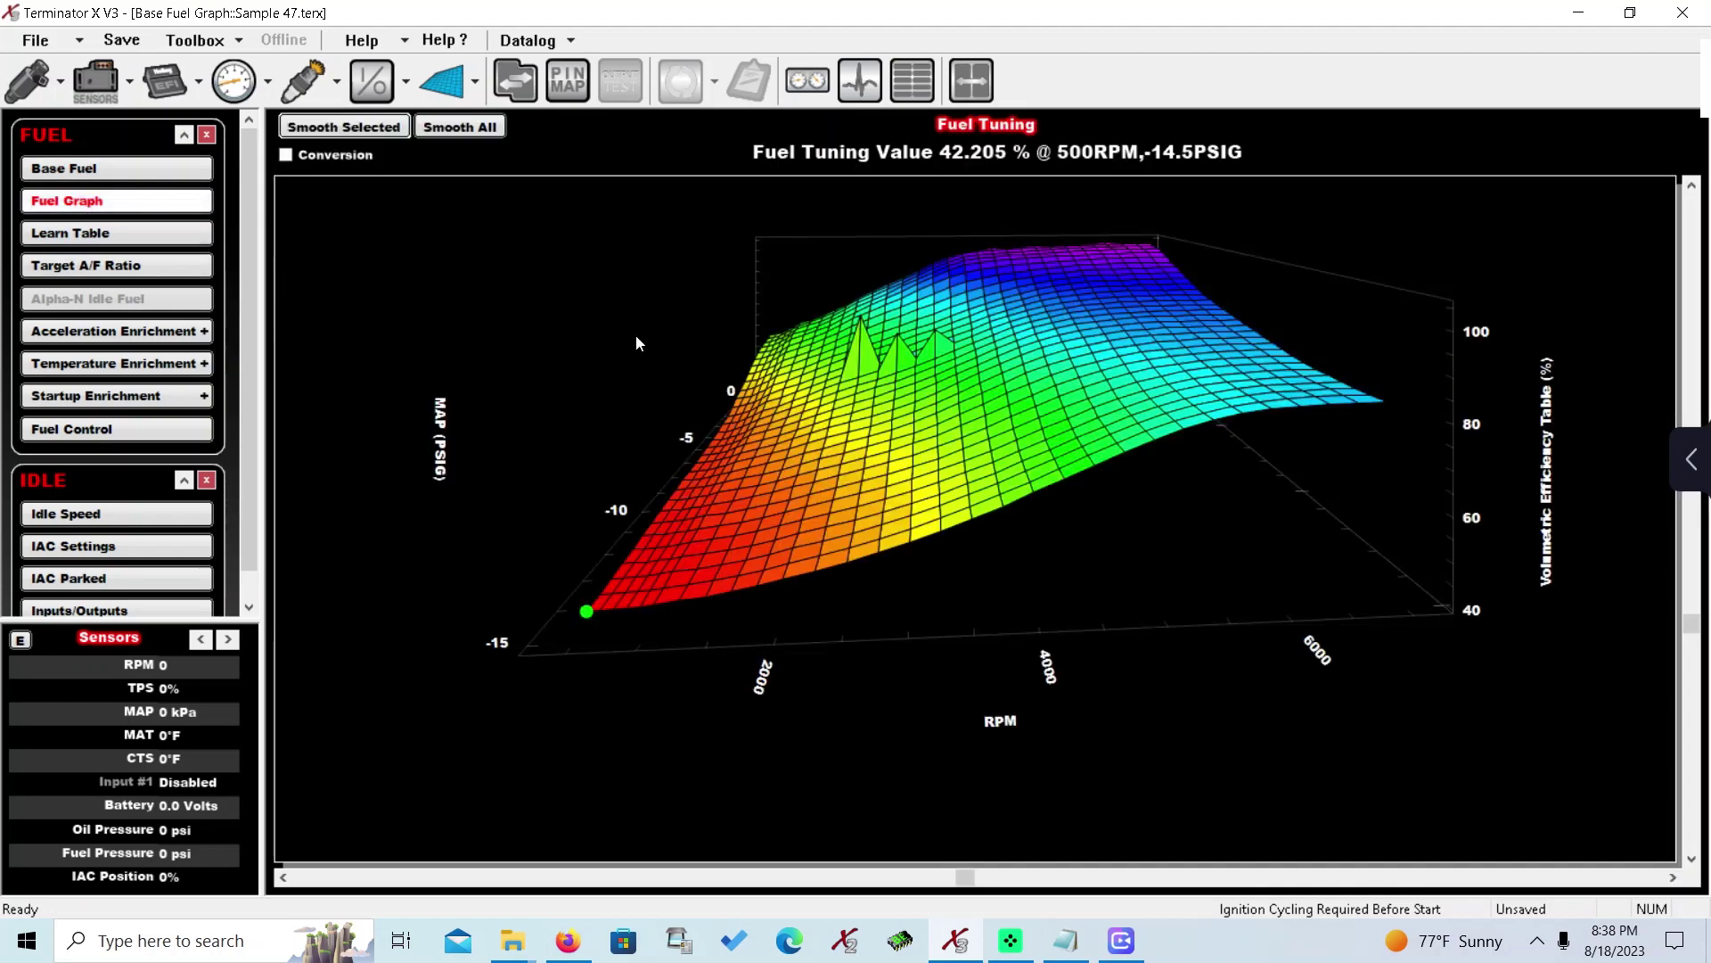
{"action": "mouse_move", "coordinate": [847, 337]}
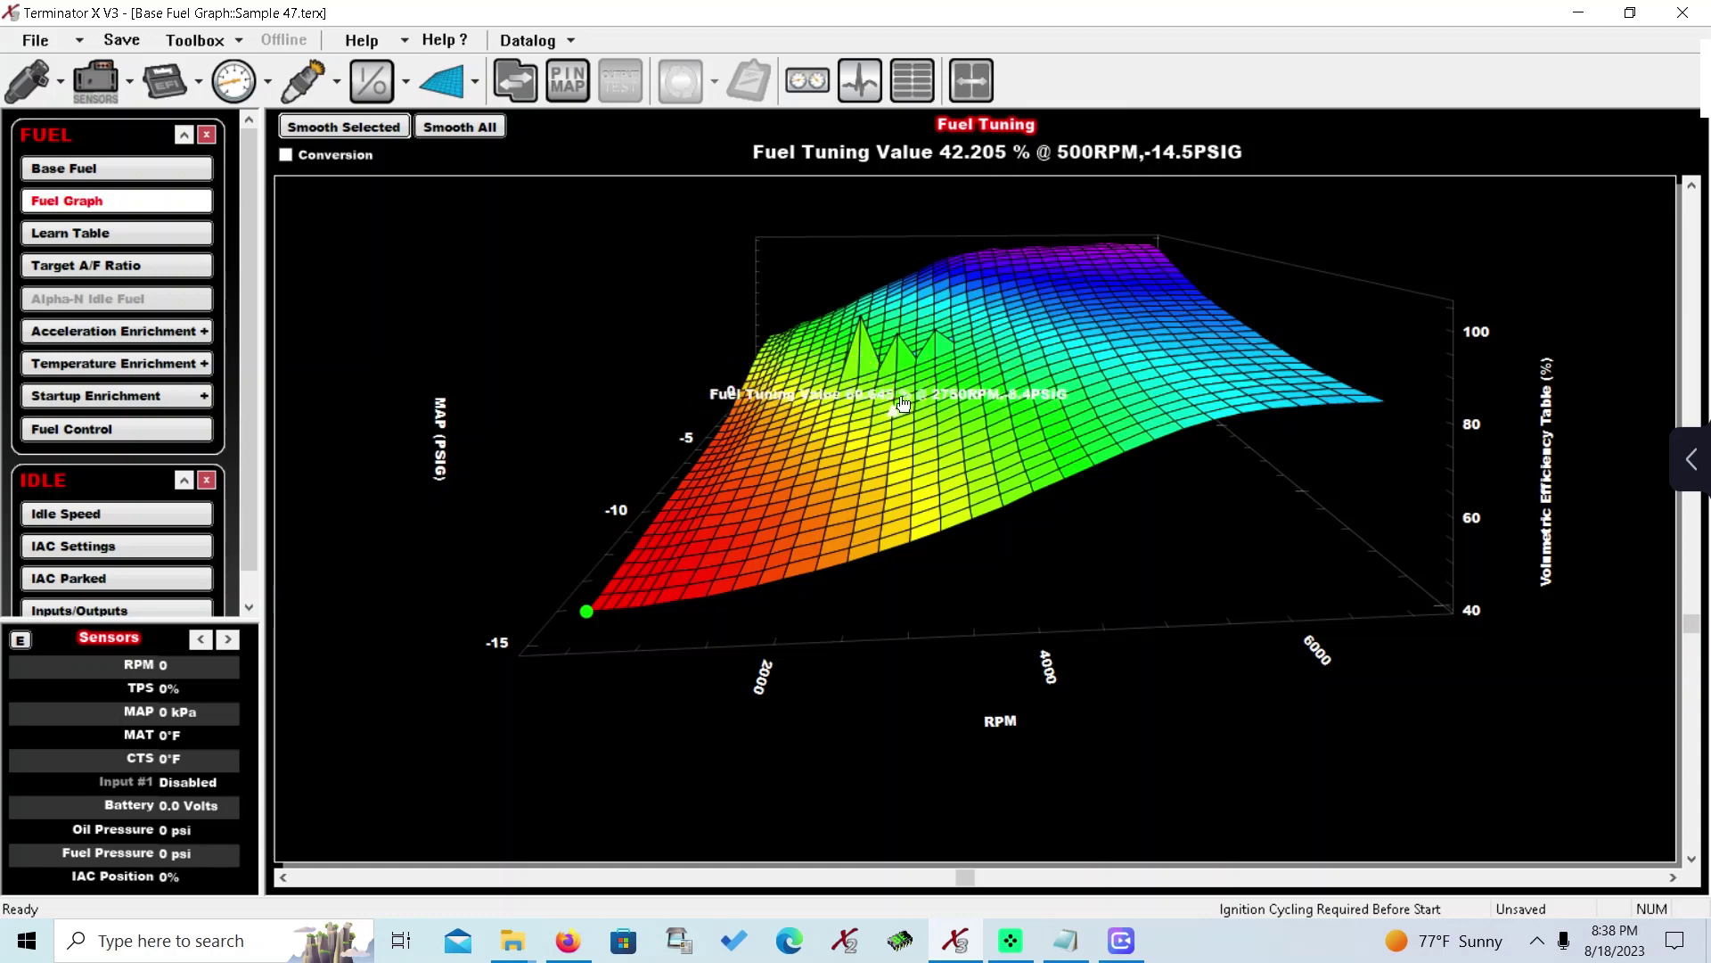
{"action": "left_click", "coordinate": [897, 374]}
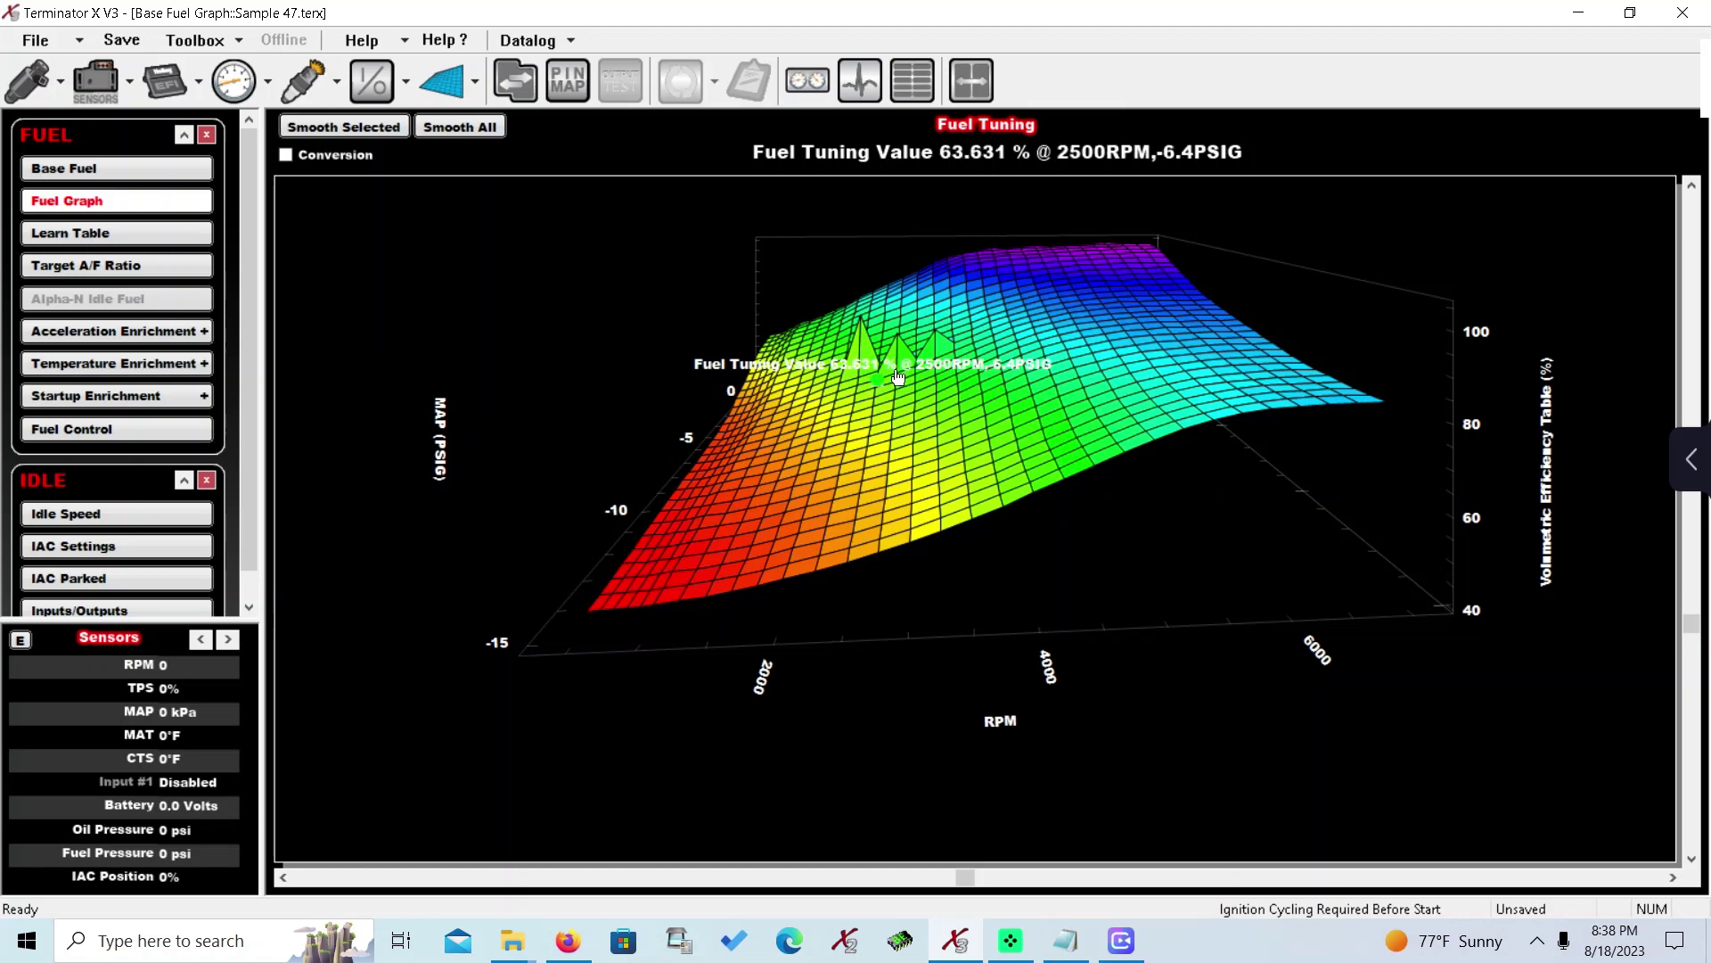
{"action": "key", "text": "Right"}
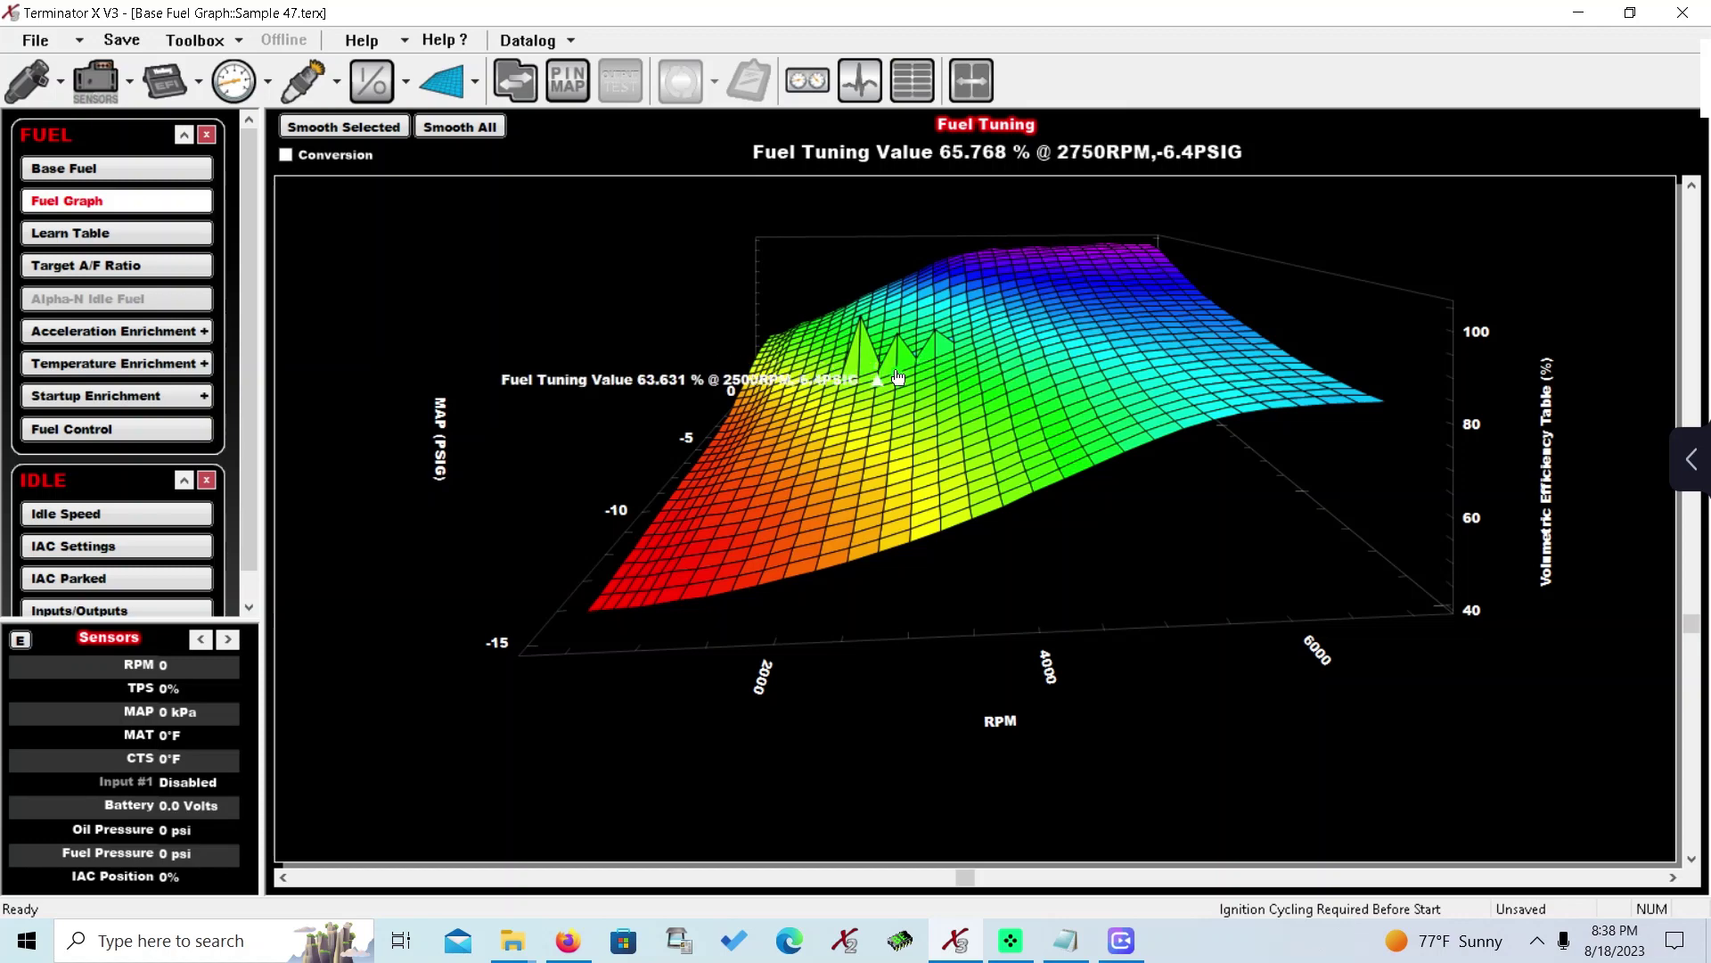
{"action": "key", "text": "plus"}
{"action": "key", "text": "plus"}
{"action": "key", "text": "plus"}
{"action": "key", "text": "plus"}
{"action": "key", "text": "plus"}
{"action": "key", "text": "plus"}
{"action": "key", "text": "plus"}
{"action": "key", "text": "plus"}
{"action": "key", "text": "plus"}
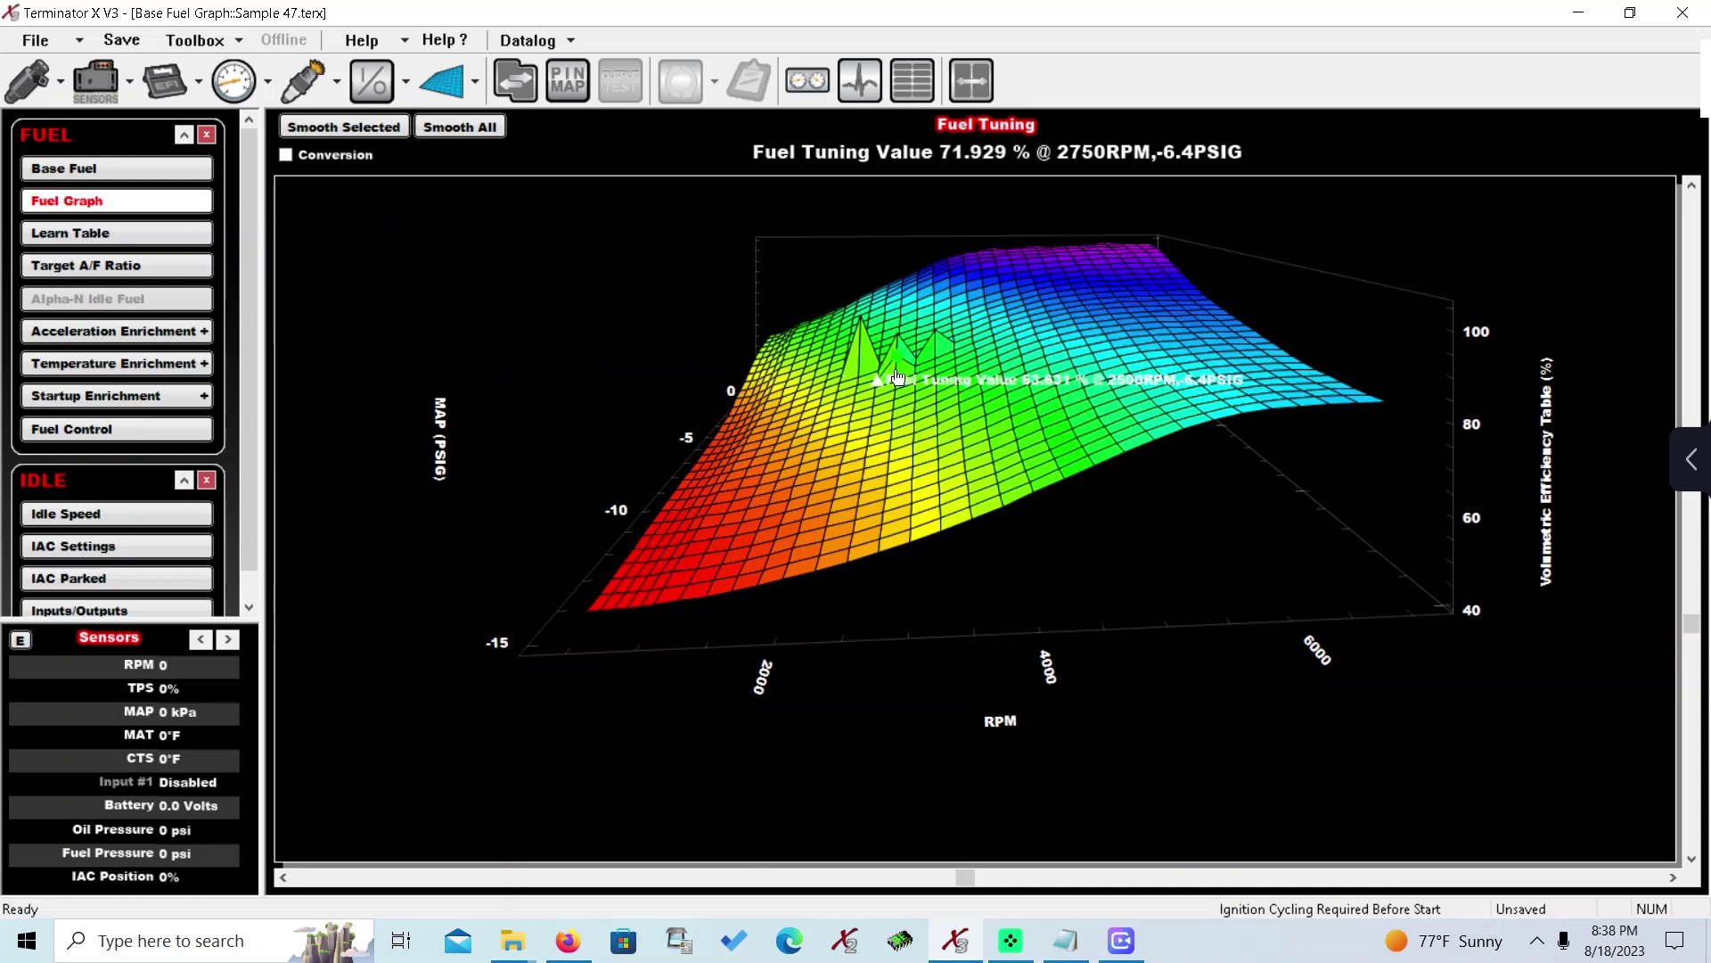
{"action": "left_click", "coordinate": [936, 392]}
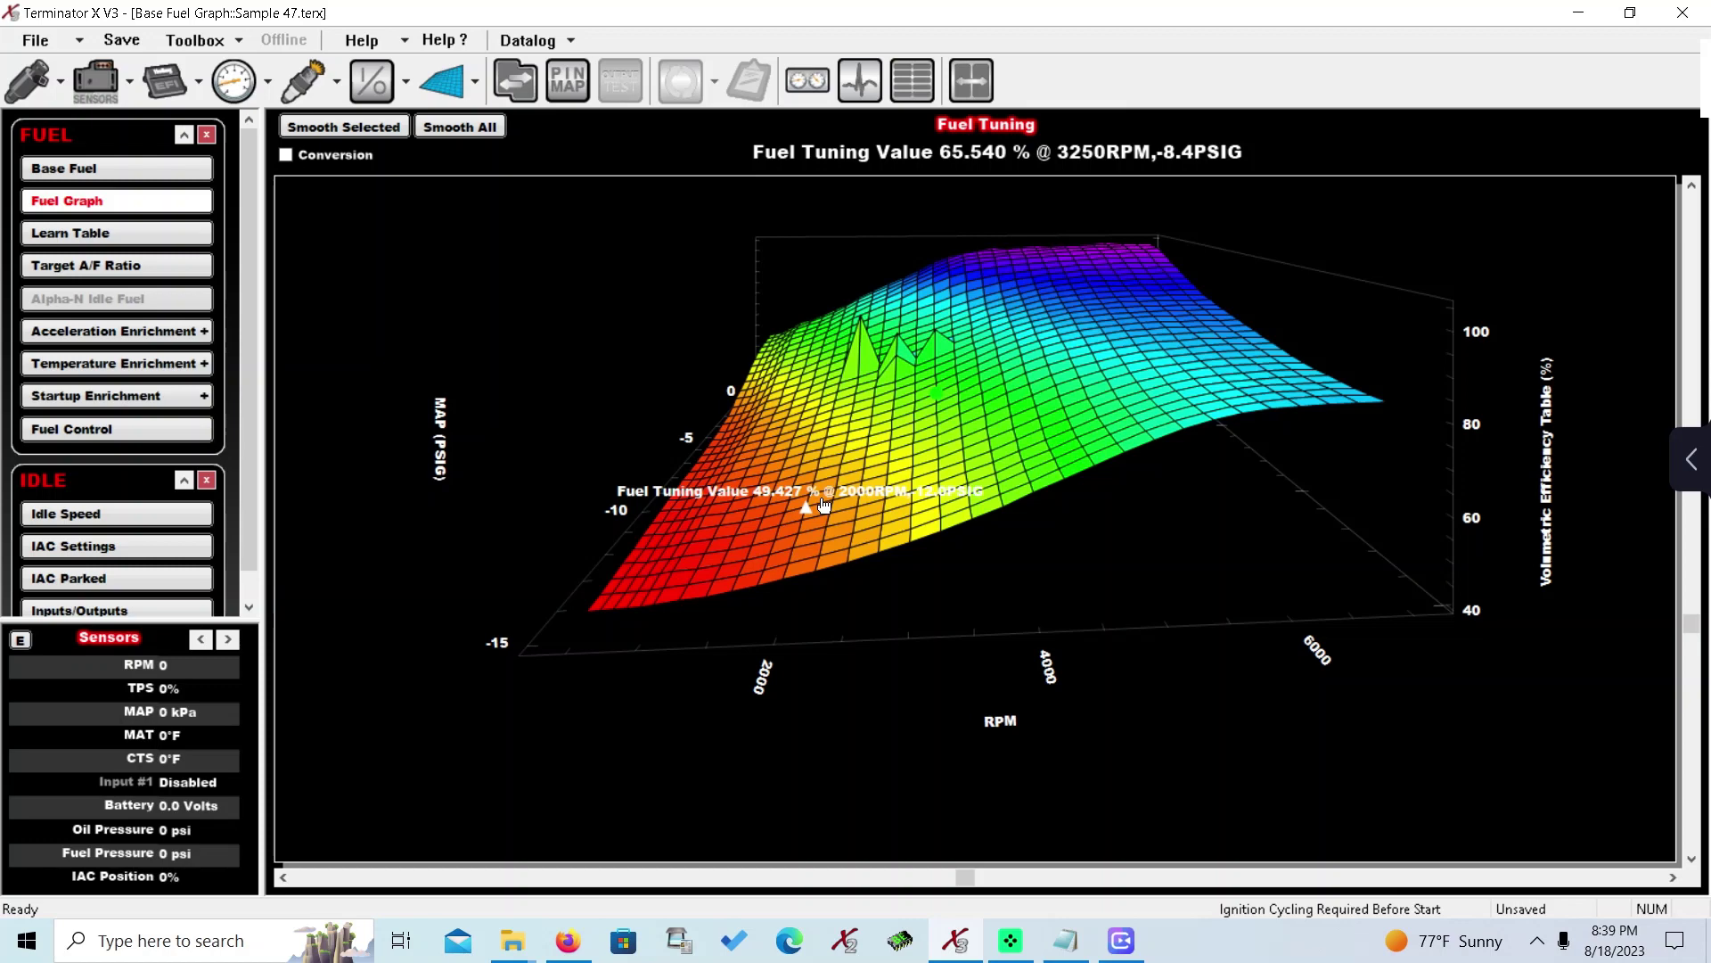
{"action": "left_click", "coordinate": [809, 82]}
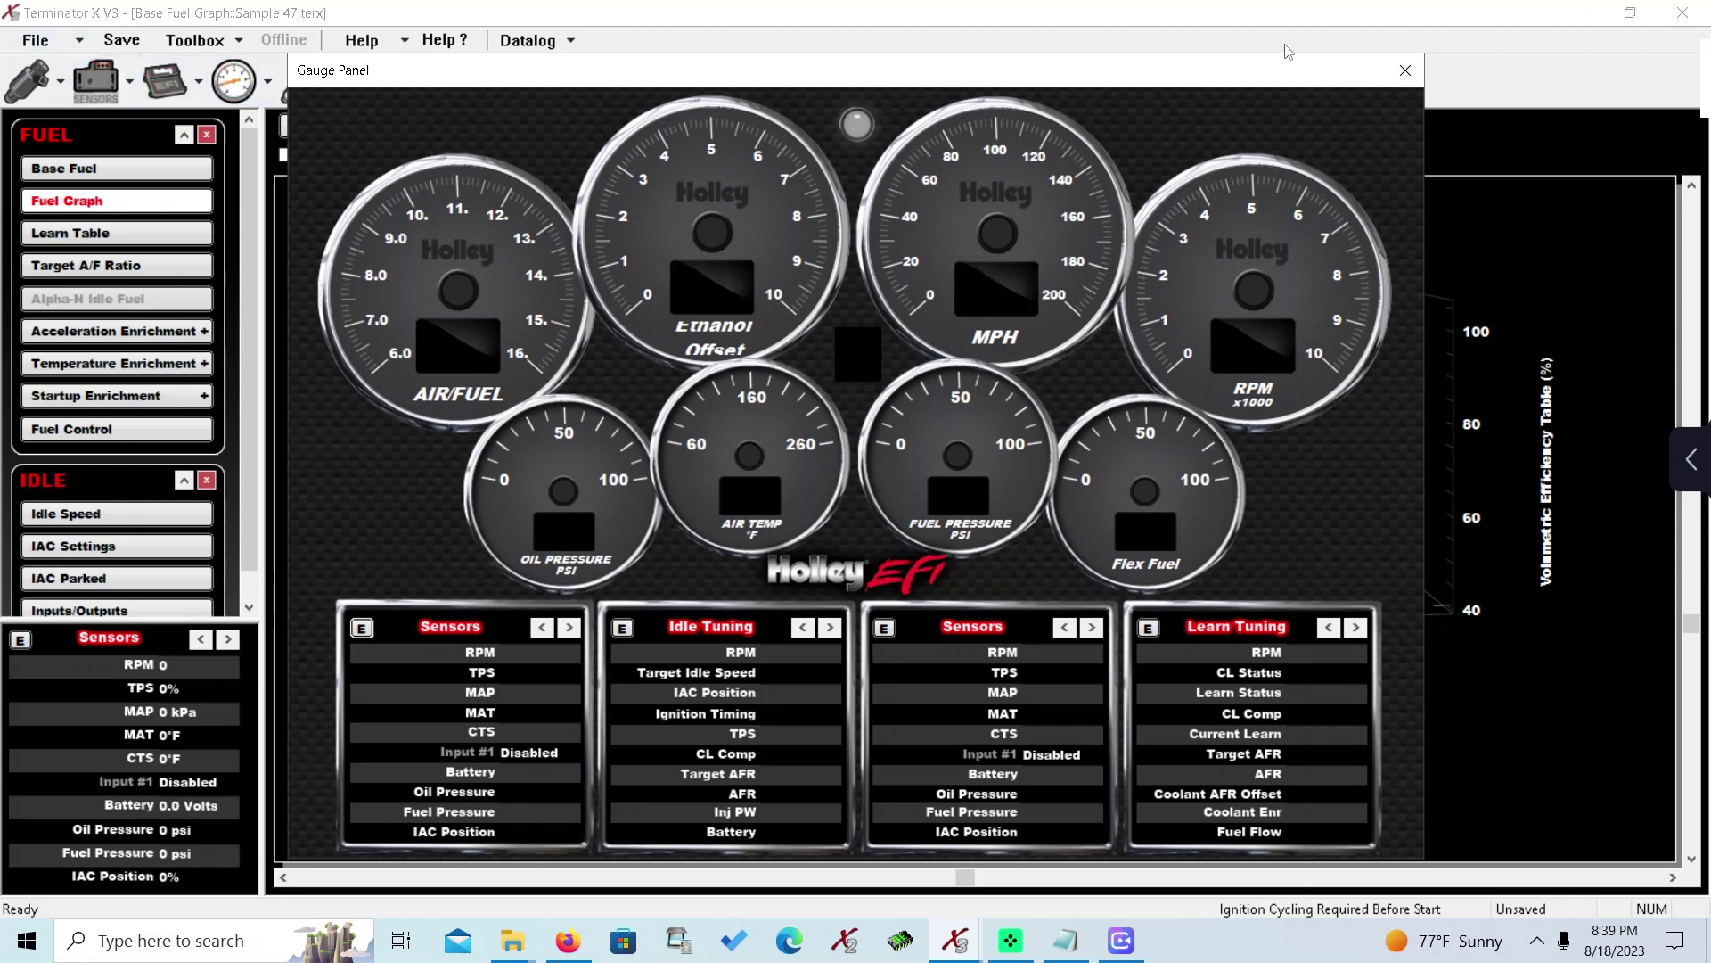
{"action": "left_click", "coordinate": [1406, 71]}
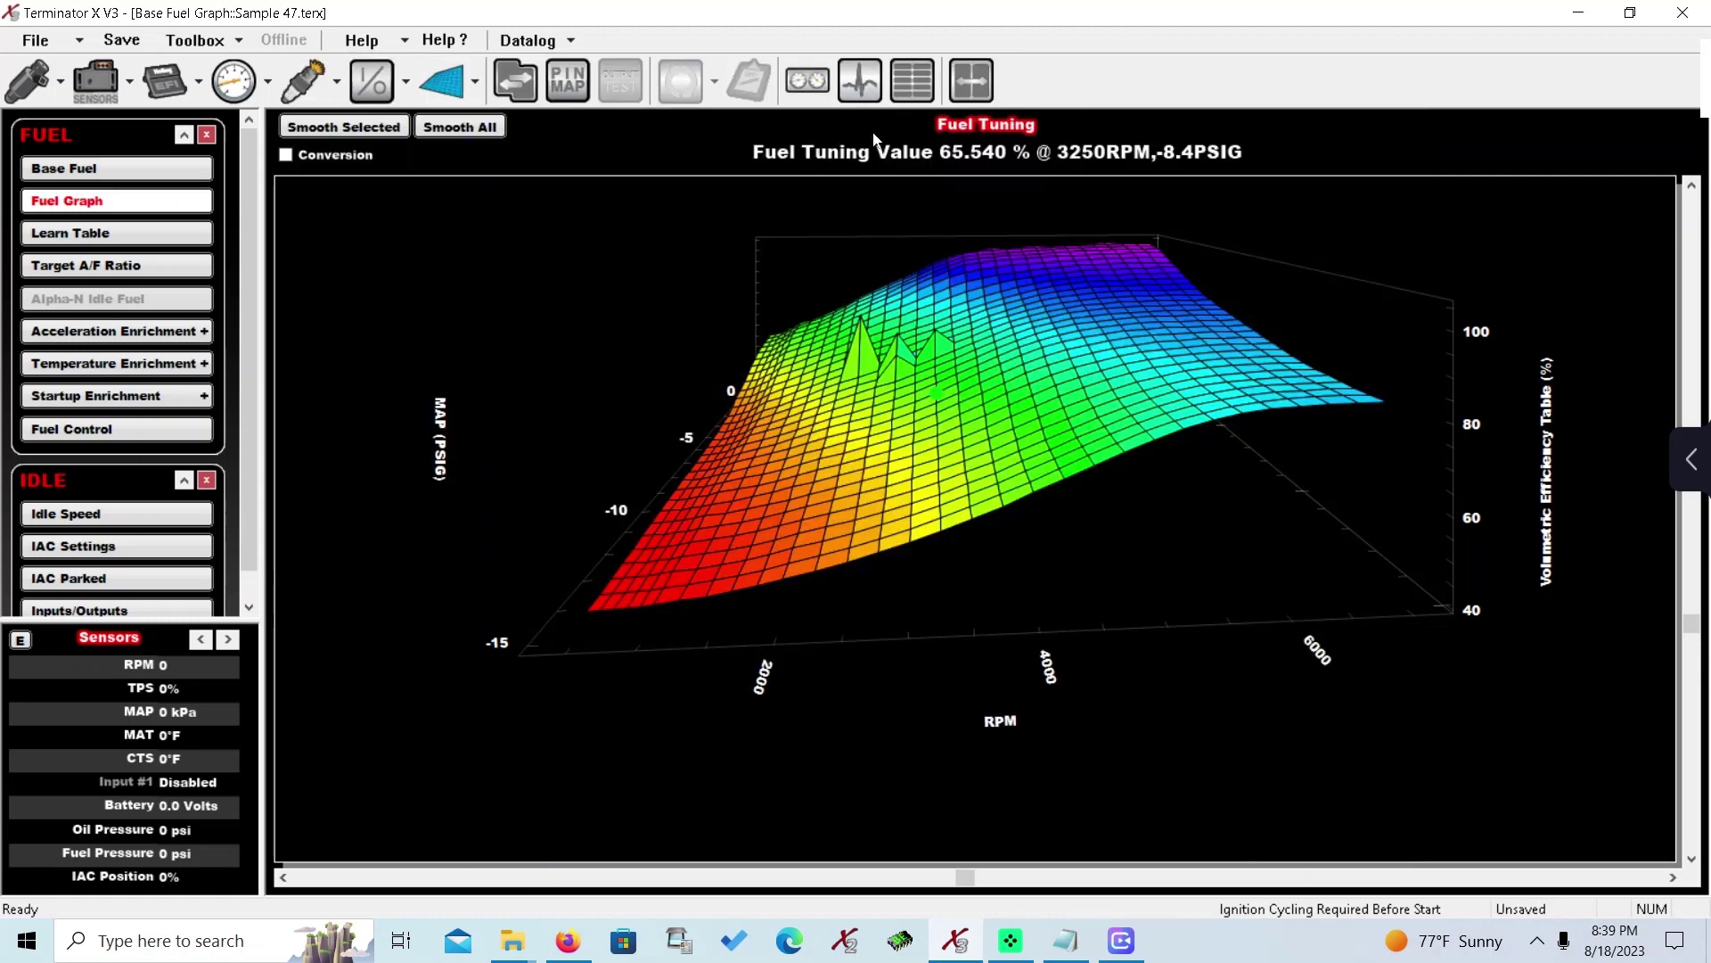
Step: Bring up Idle Settings (48% hold, 8.0 sec decay, 1000 RPM ramp start) and select IAC Hold Position
{"action": "left_click", "coordinate": [240, 81]}
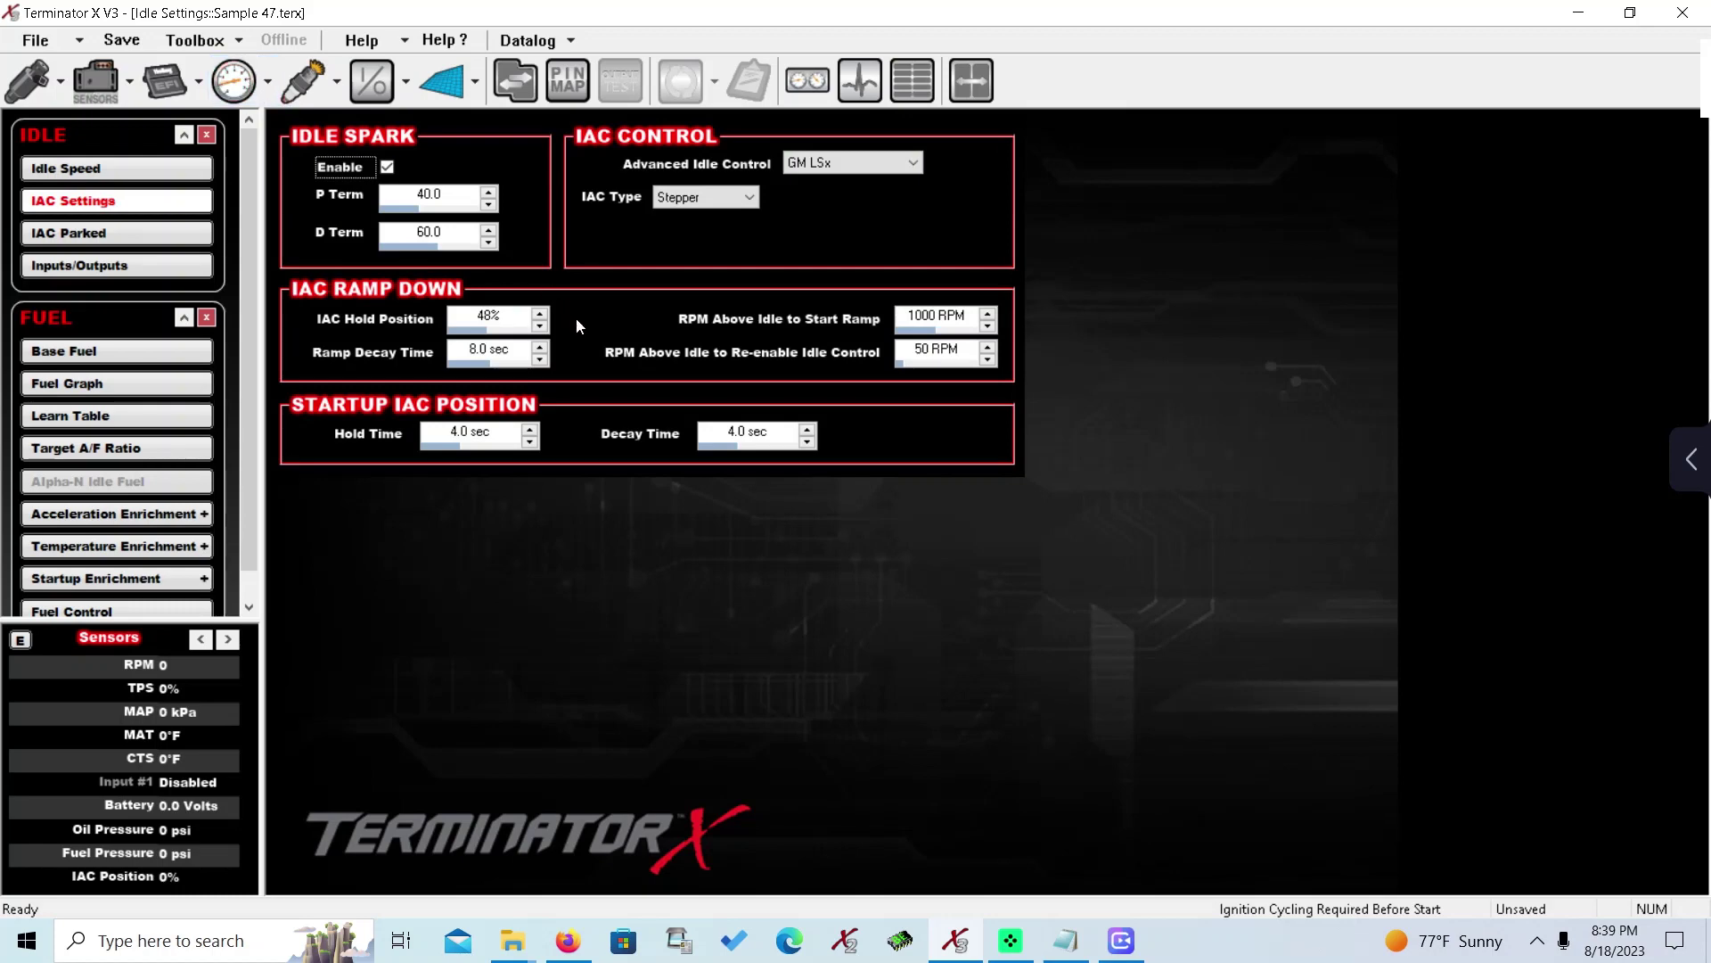
{"action": "left_click", "coordinate": [490, 325]}
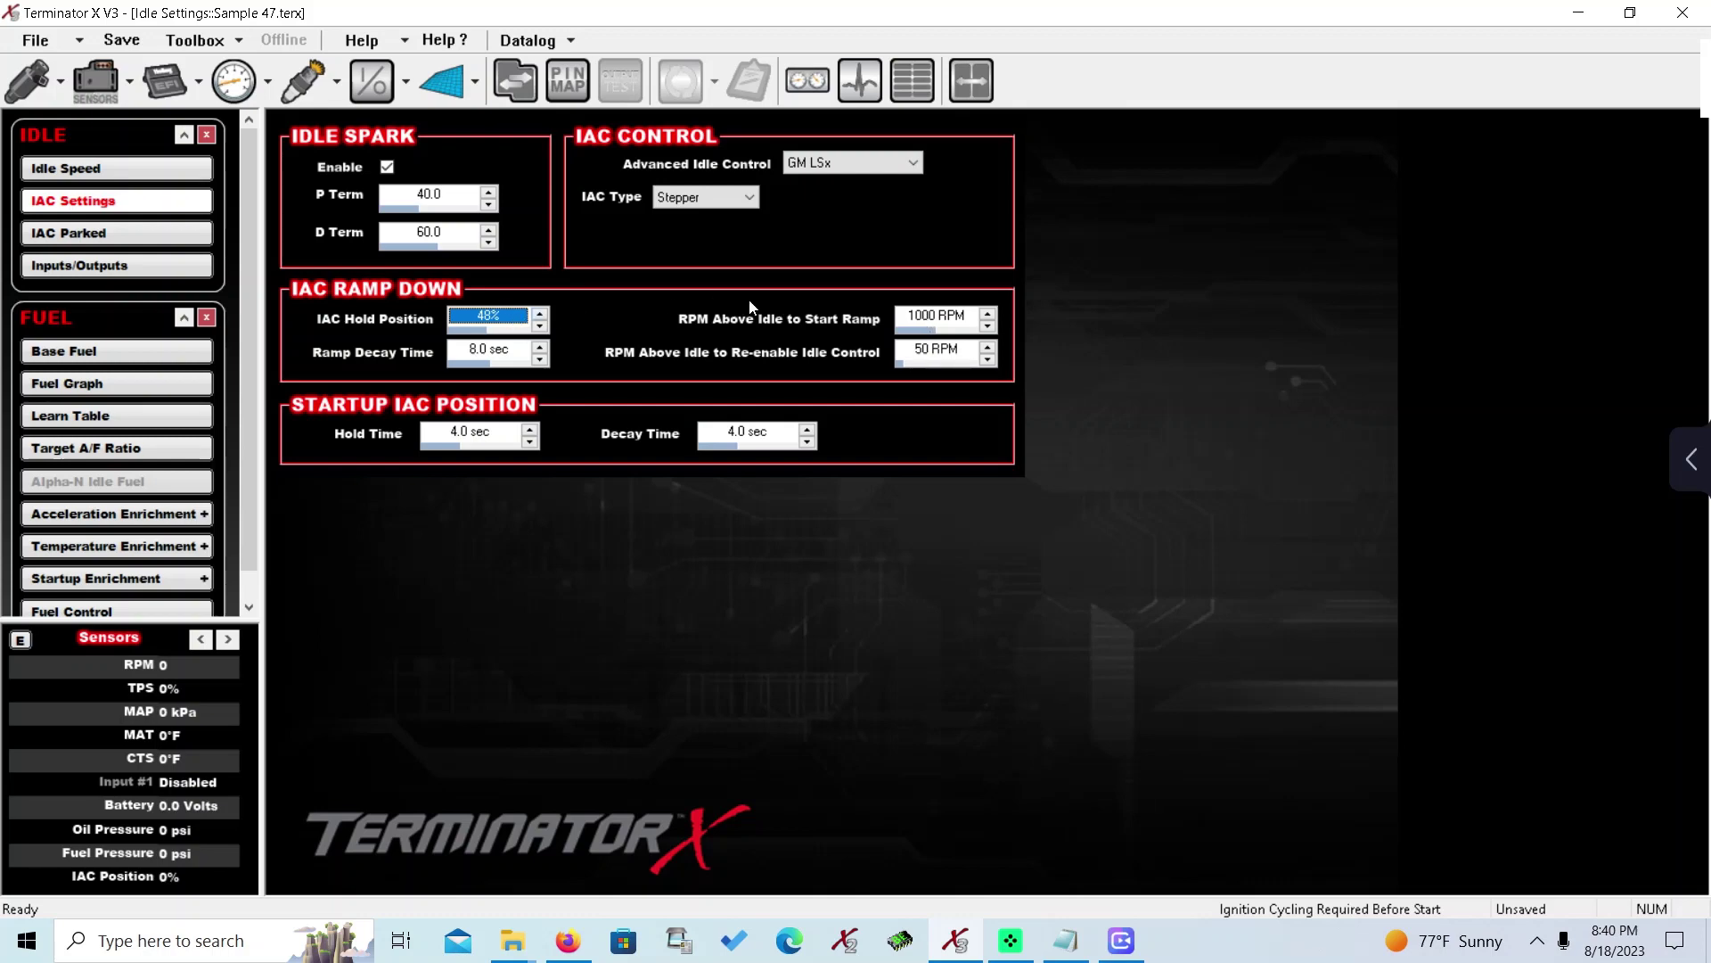
Step: Replace the 1000 RPM ramp-start value with 800 RPM above idle
{"action": "left_click", "coordinate": [944, 317]}
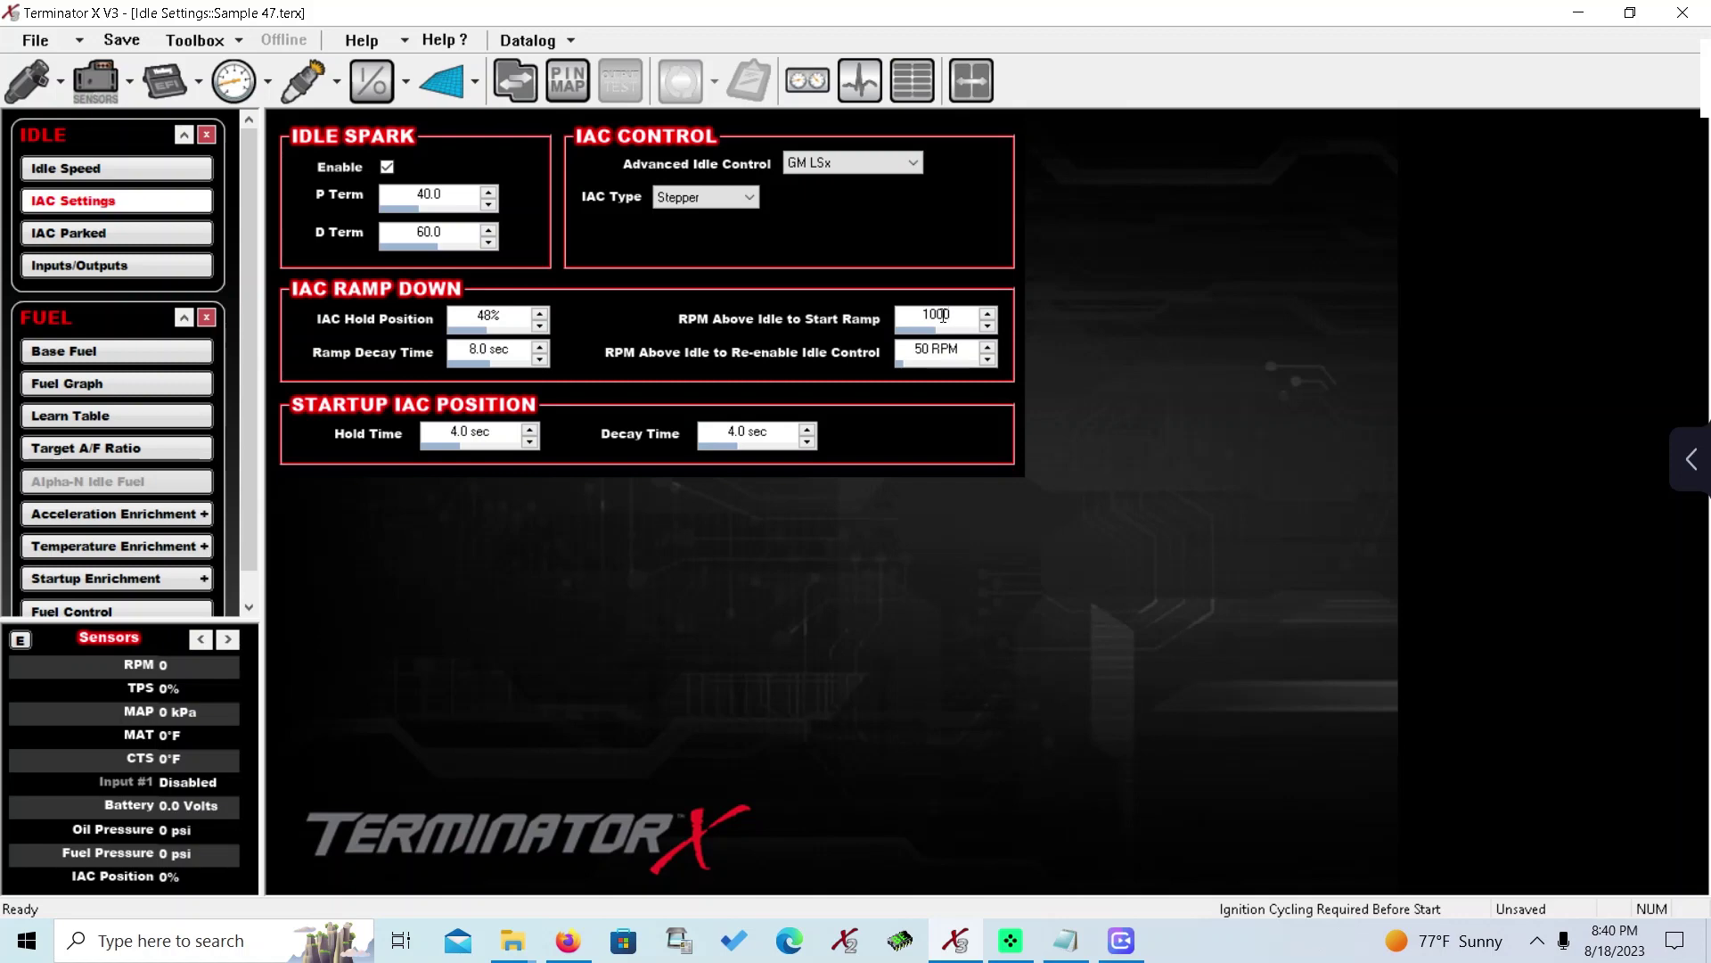
{"action": "key", "text": "BackSpace"}
{"action": "key", "text": "BackSpace"}
{"action": "key", "text": "BackSpace"}
{"action": "key", "text": "BackSpace"}
{"action": "type", "text": "800"}
{"action": "key", "text": "Tab"}
{"action": "left_click", "coordinate": [513, 323]}
{"action": "left_click", "coordinate": [931, 319]}
Step: Select the 50 RPM re-enable idle control value, then return to the Base Fuel VE table
{"action": "left_click", "coordinate": [943, 354]}
{"action": "left_click", "coordinate": [32, 92]}
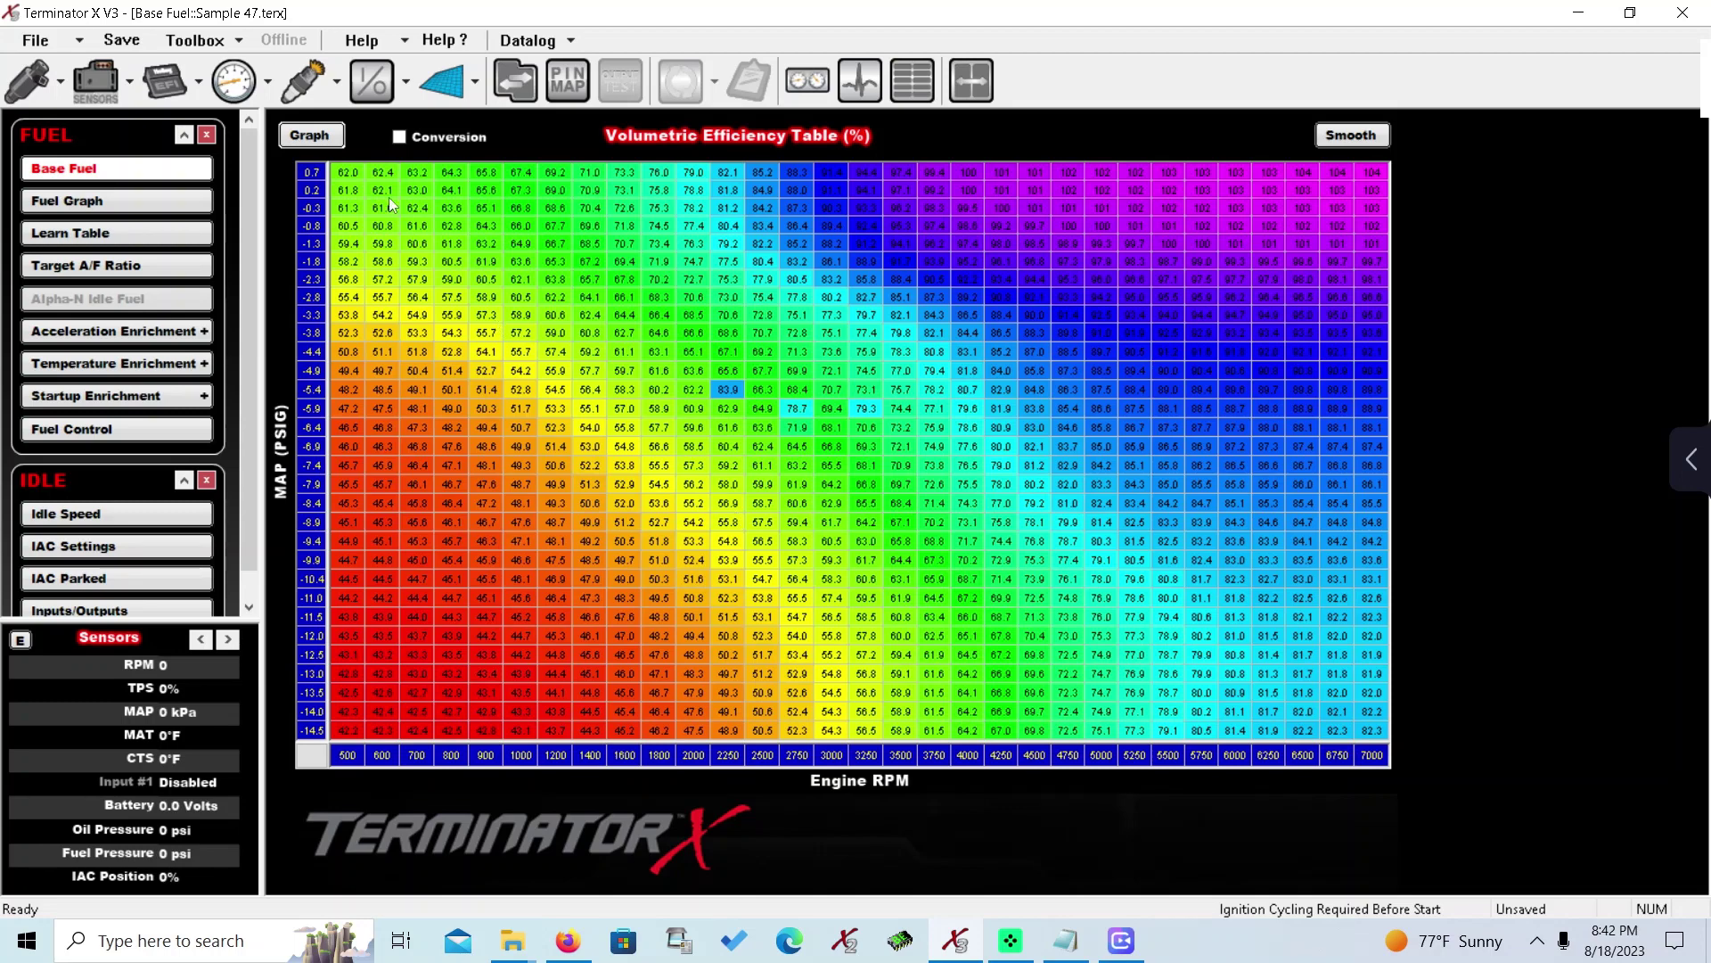
Step: Pass through spark timing and idle settings to reach Advanced Setup, showing 1 gear and TCU Input shift recognition
{"action": "left_click", "coordinate": [308, 89]}
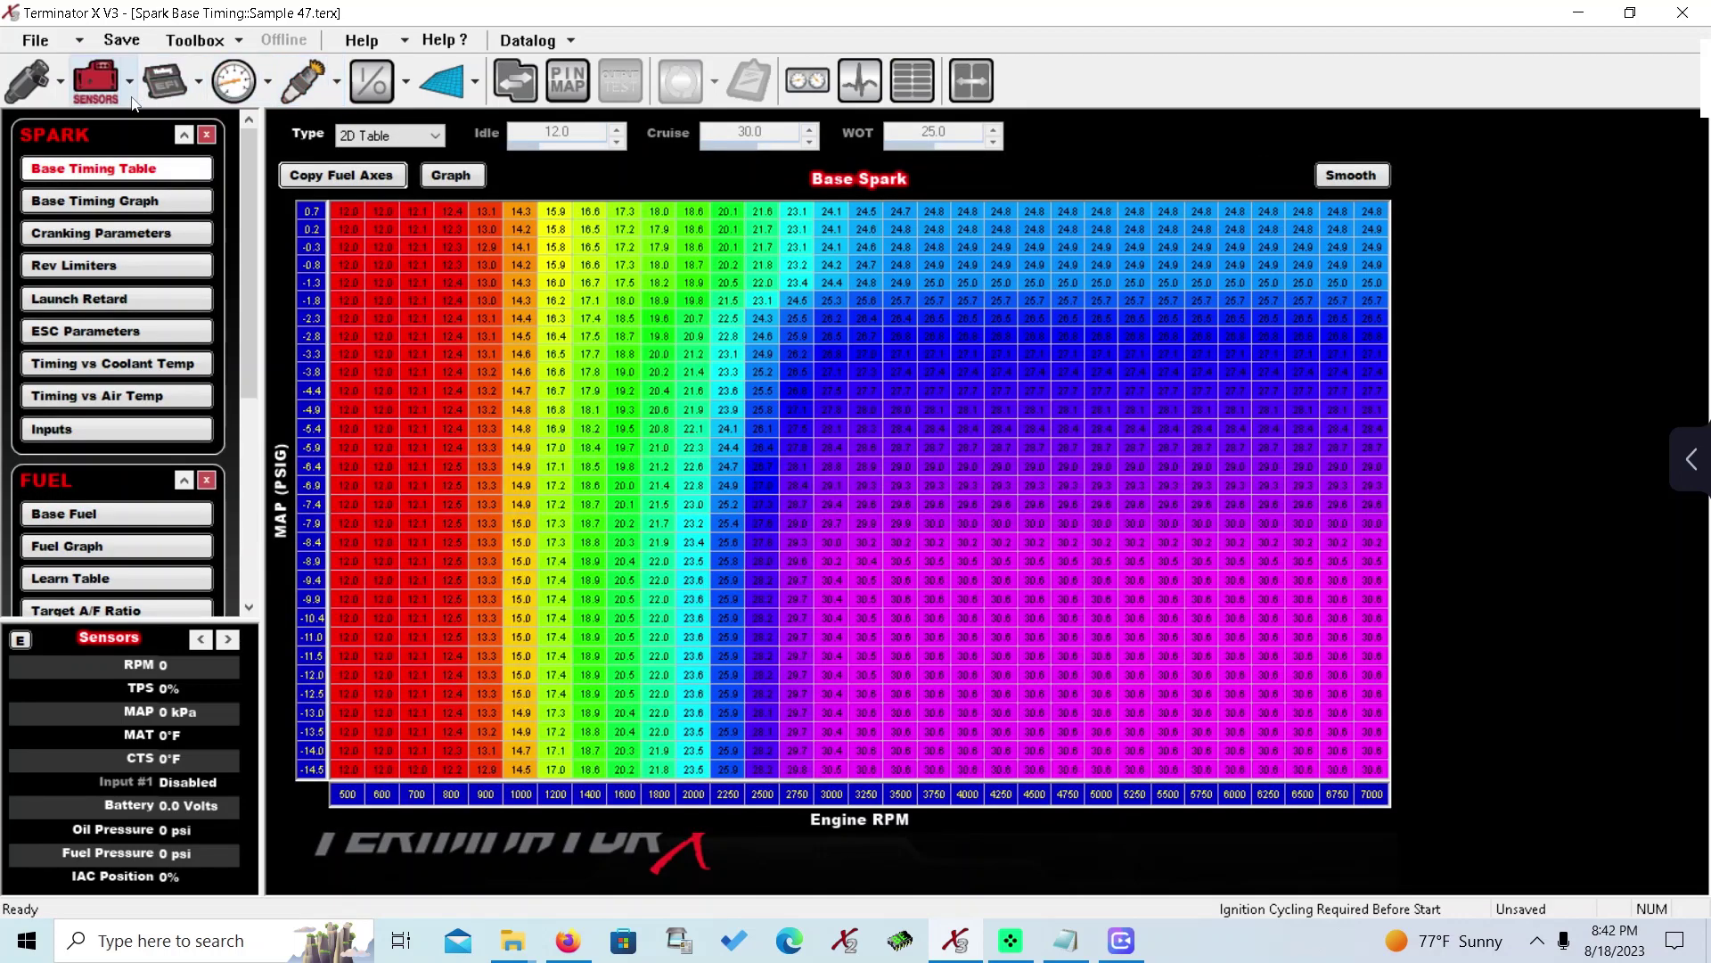
{"action": "left_click", "coordinate": [227, 89]}
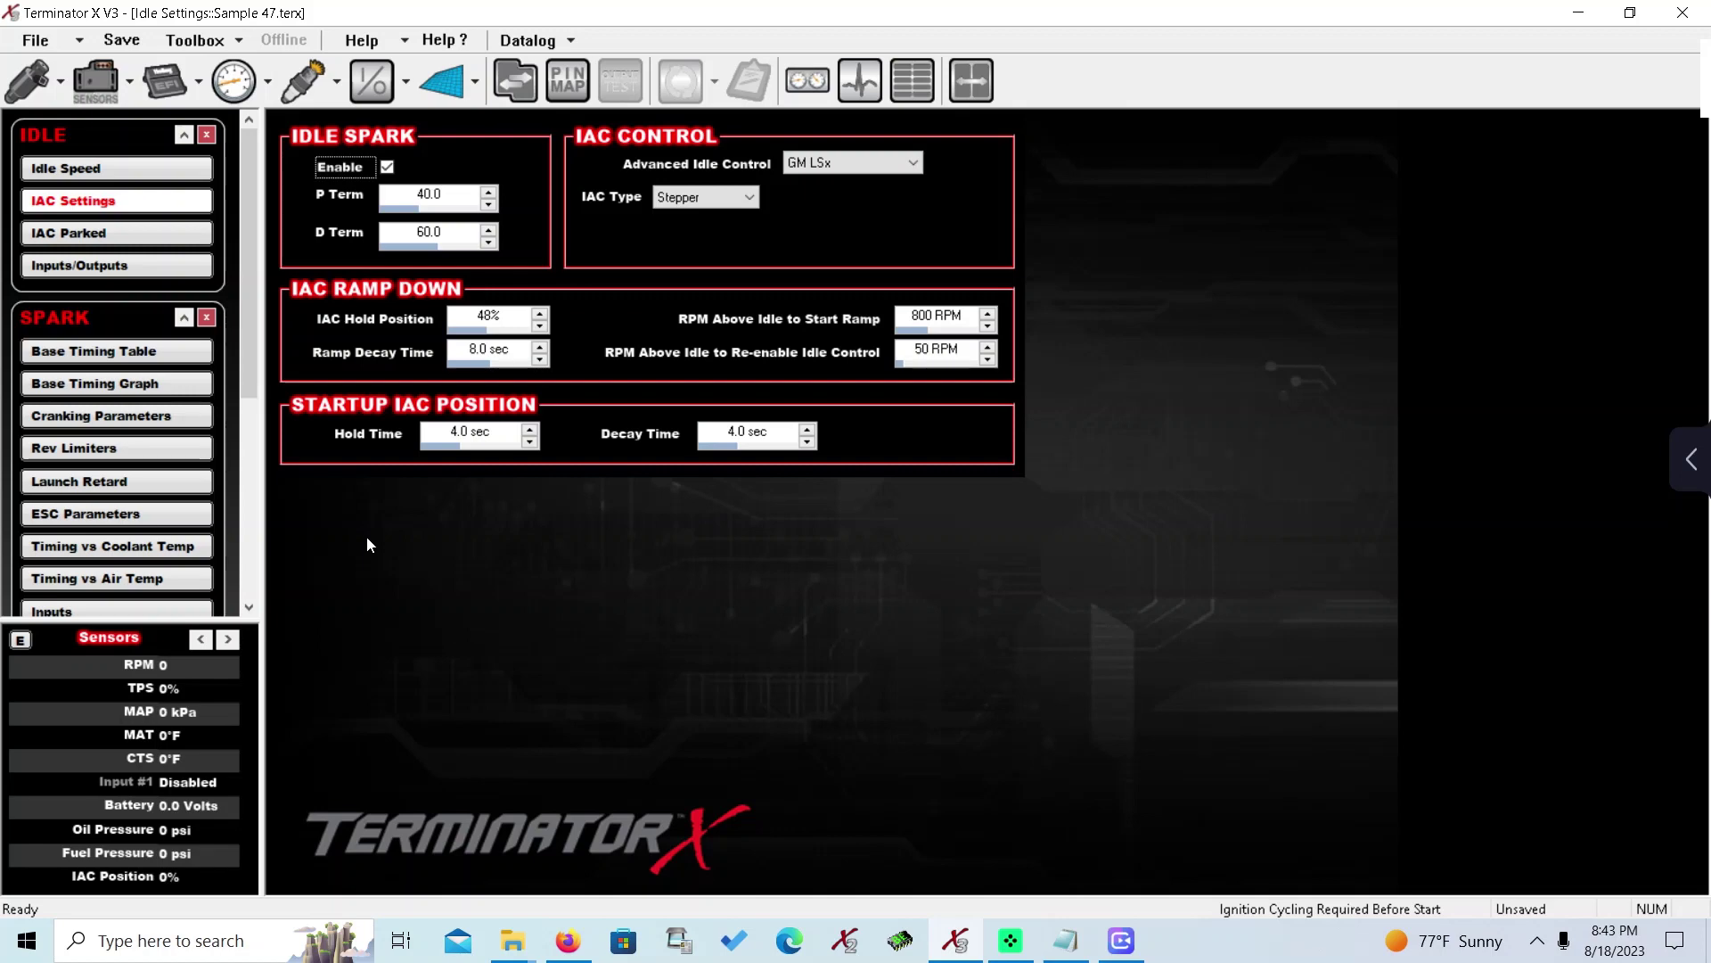
{"action": "left_click", "coordinate": [452, 86]}
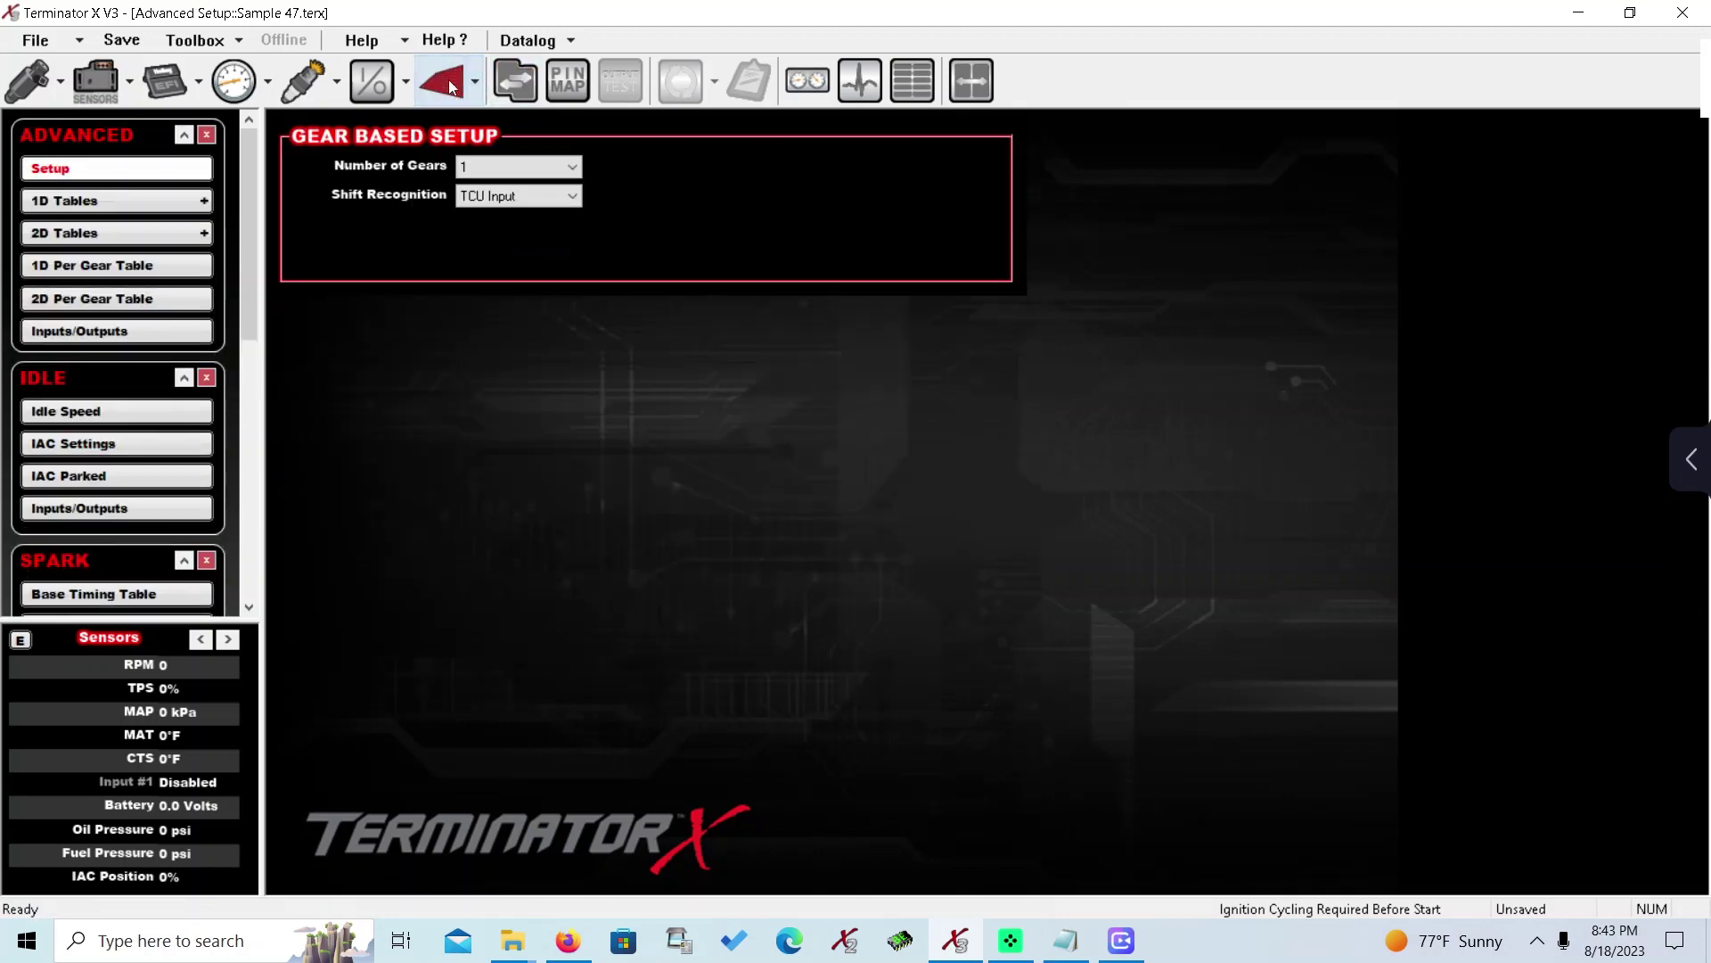